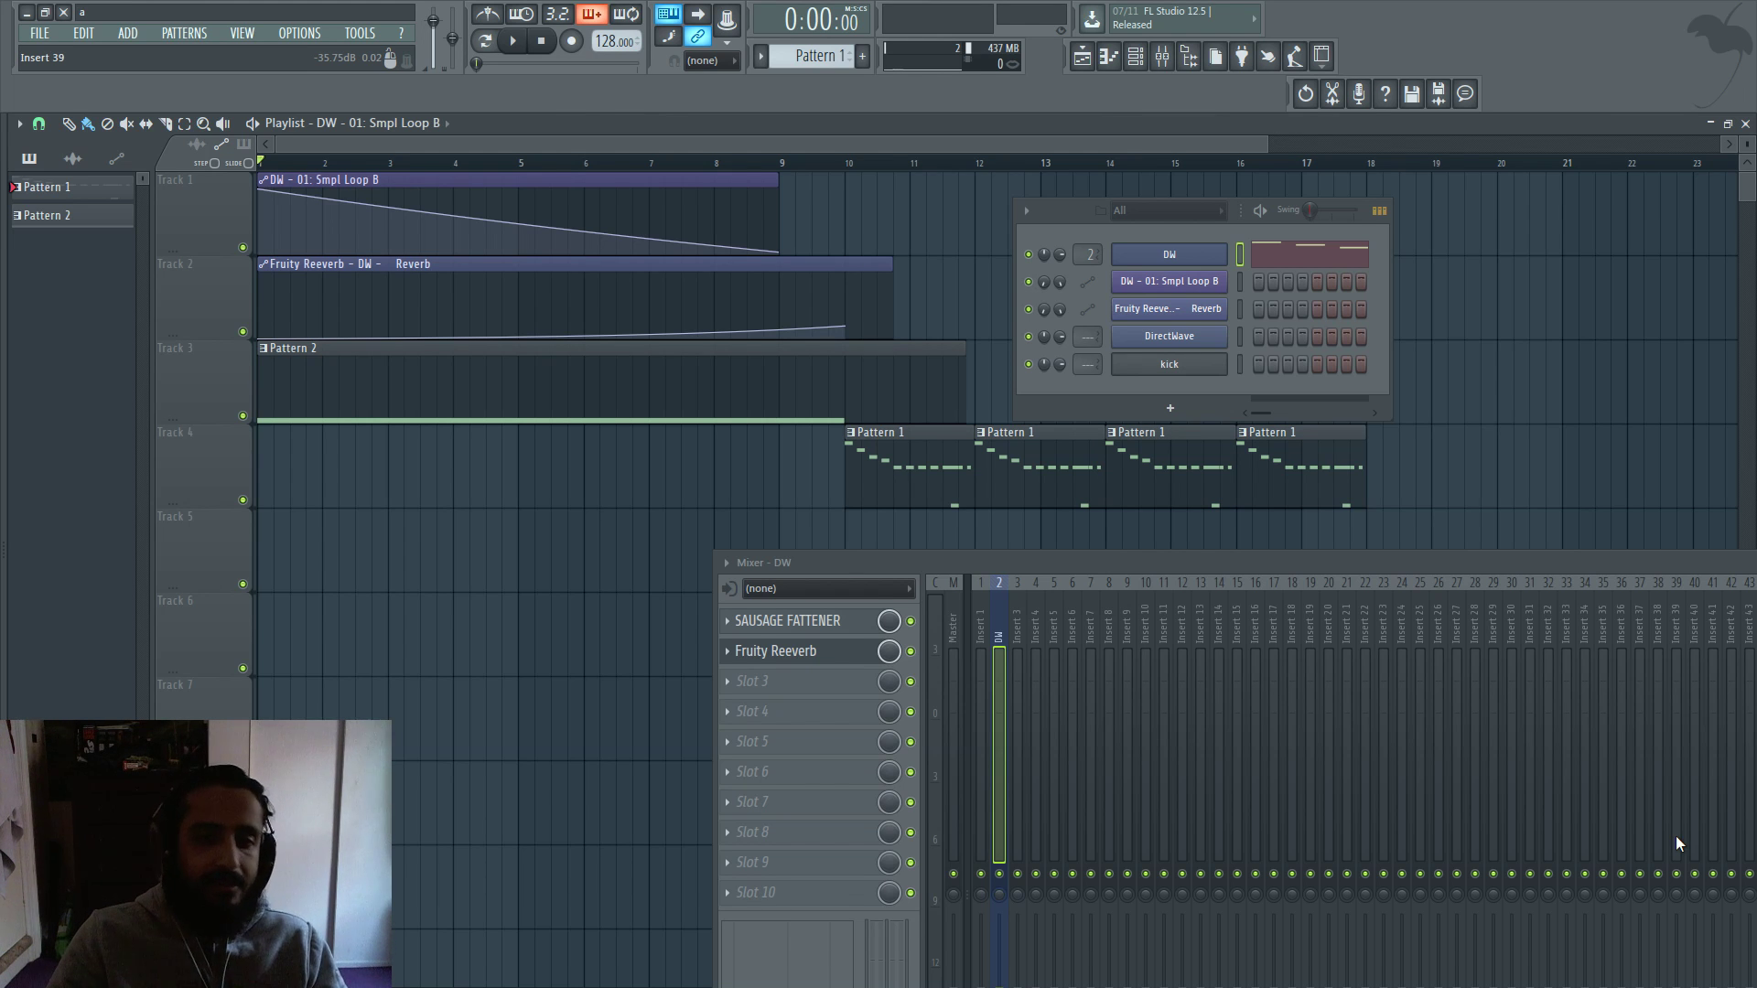
Play the song with the mixer and channel rack dragged off the playlist, then stop it at the start.
key(space)
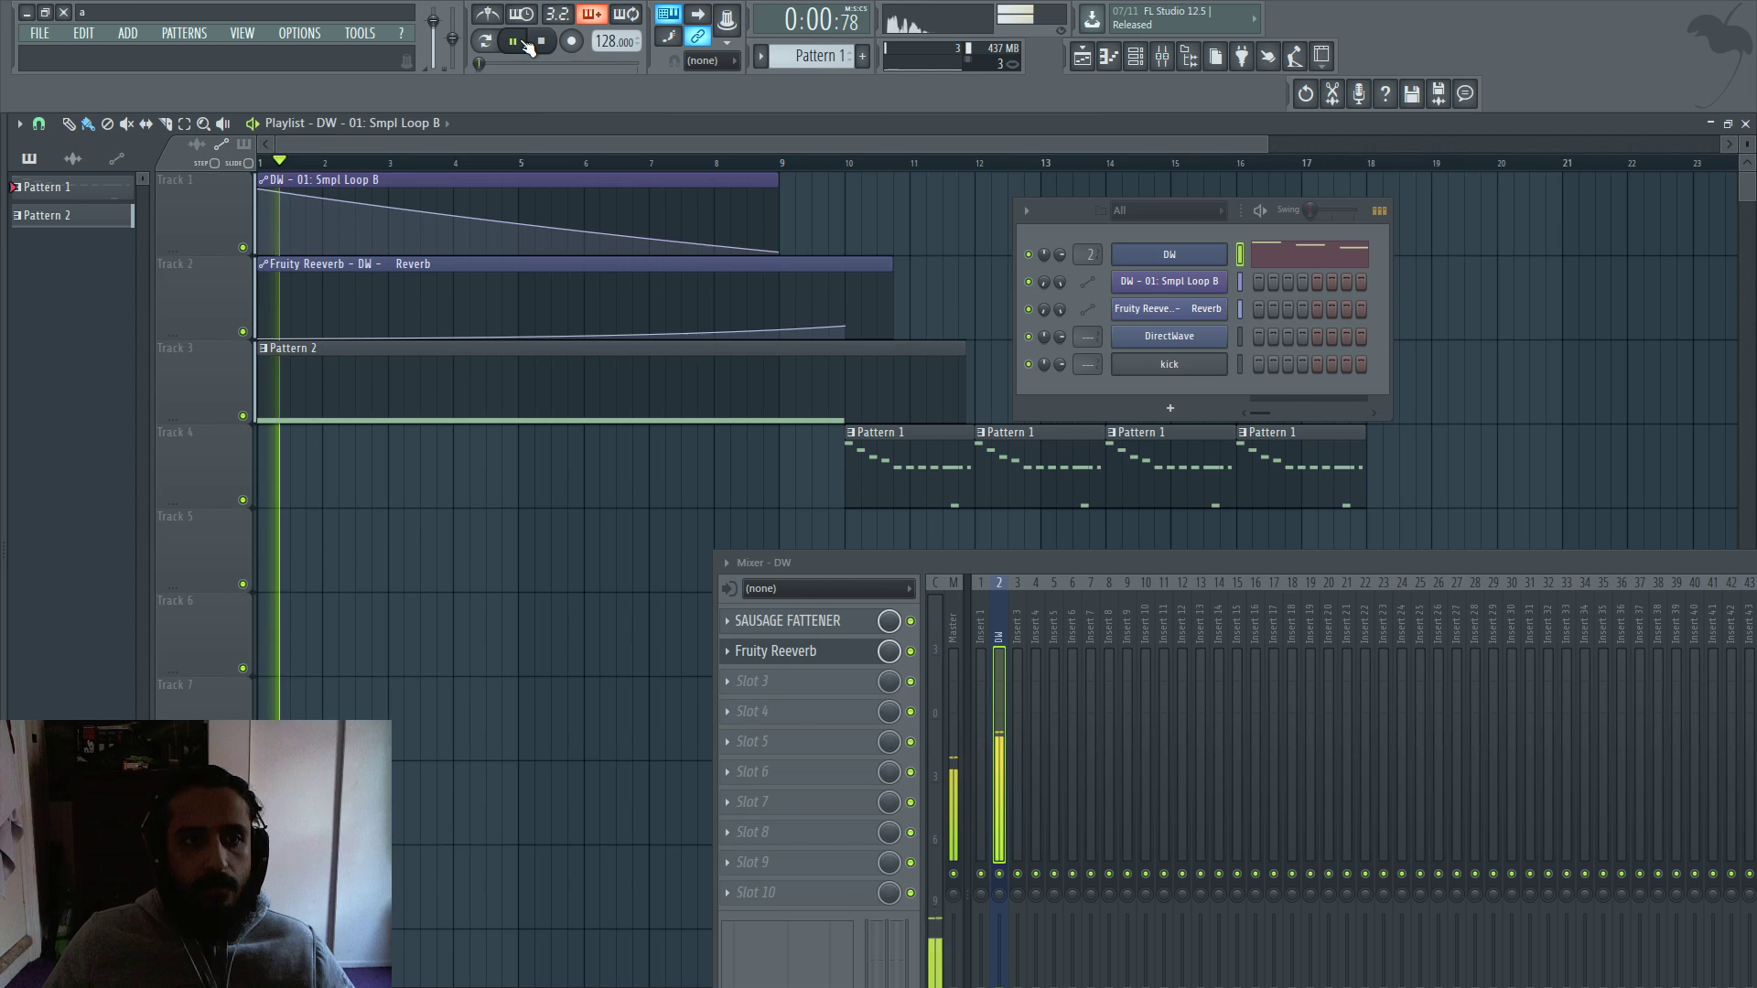
drag(965, 566, 1284, 555)
drag(1069, 210, 1075, 178)
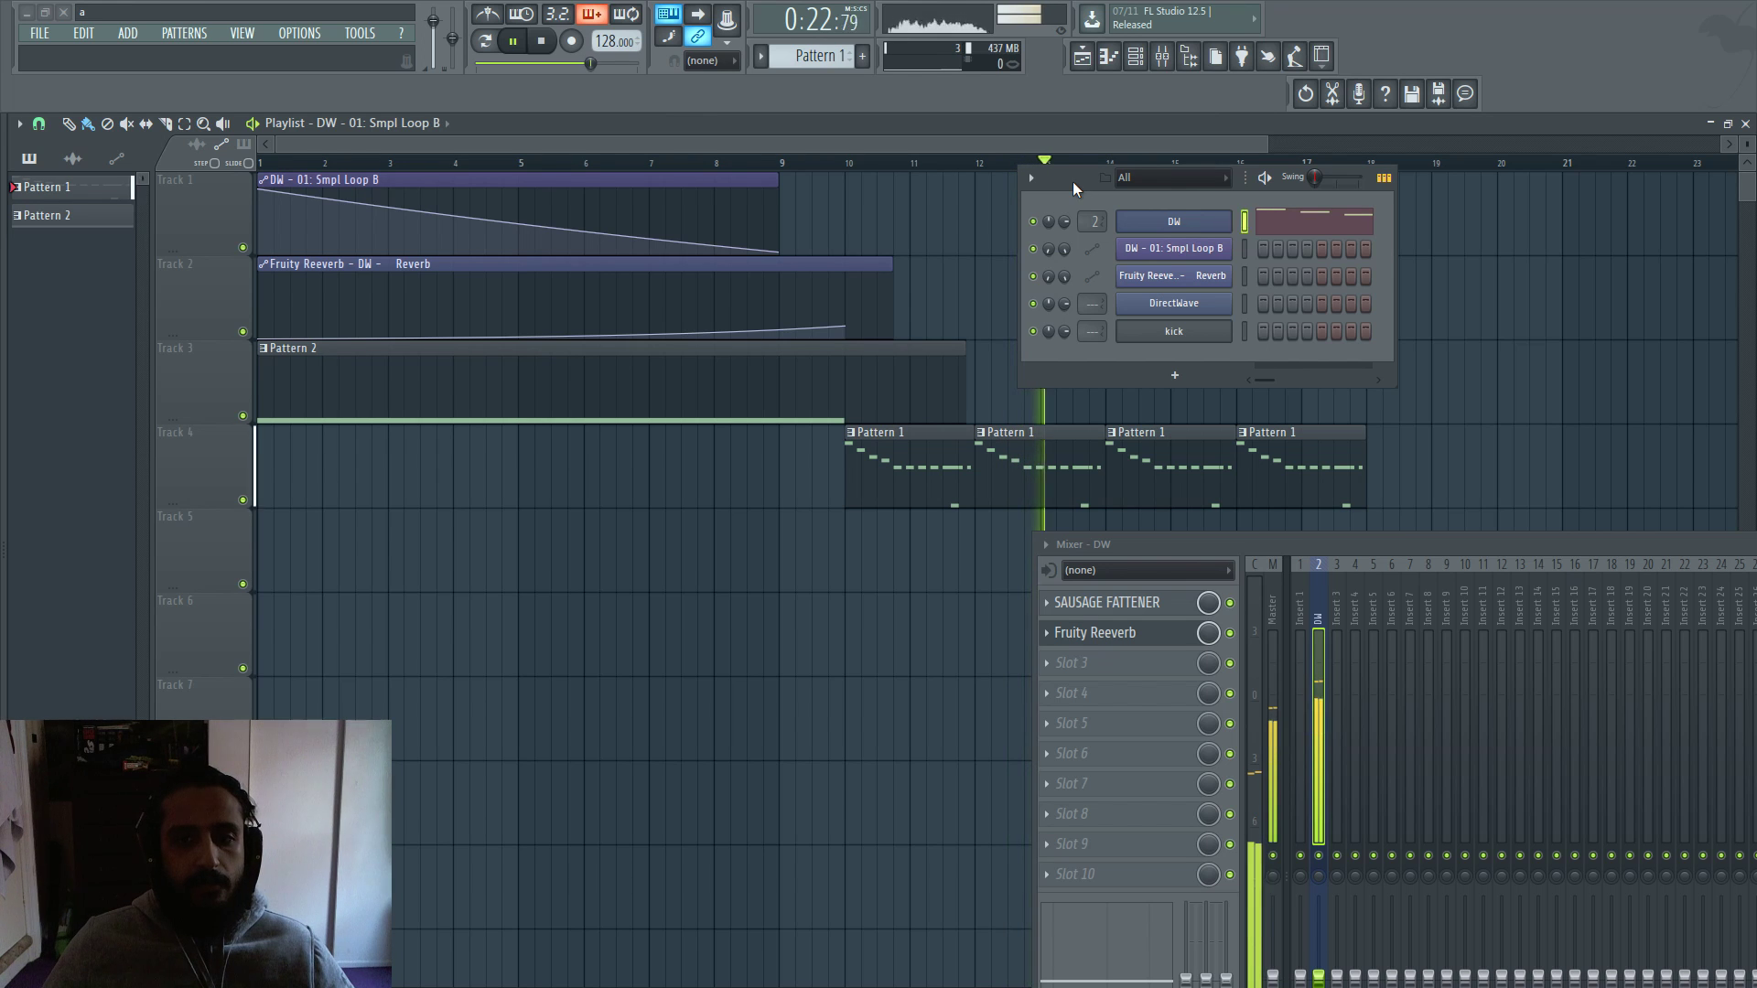
key(space)
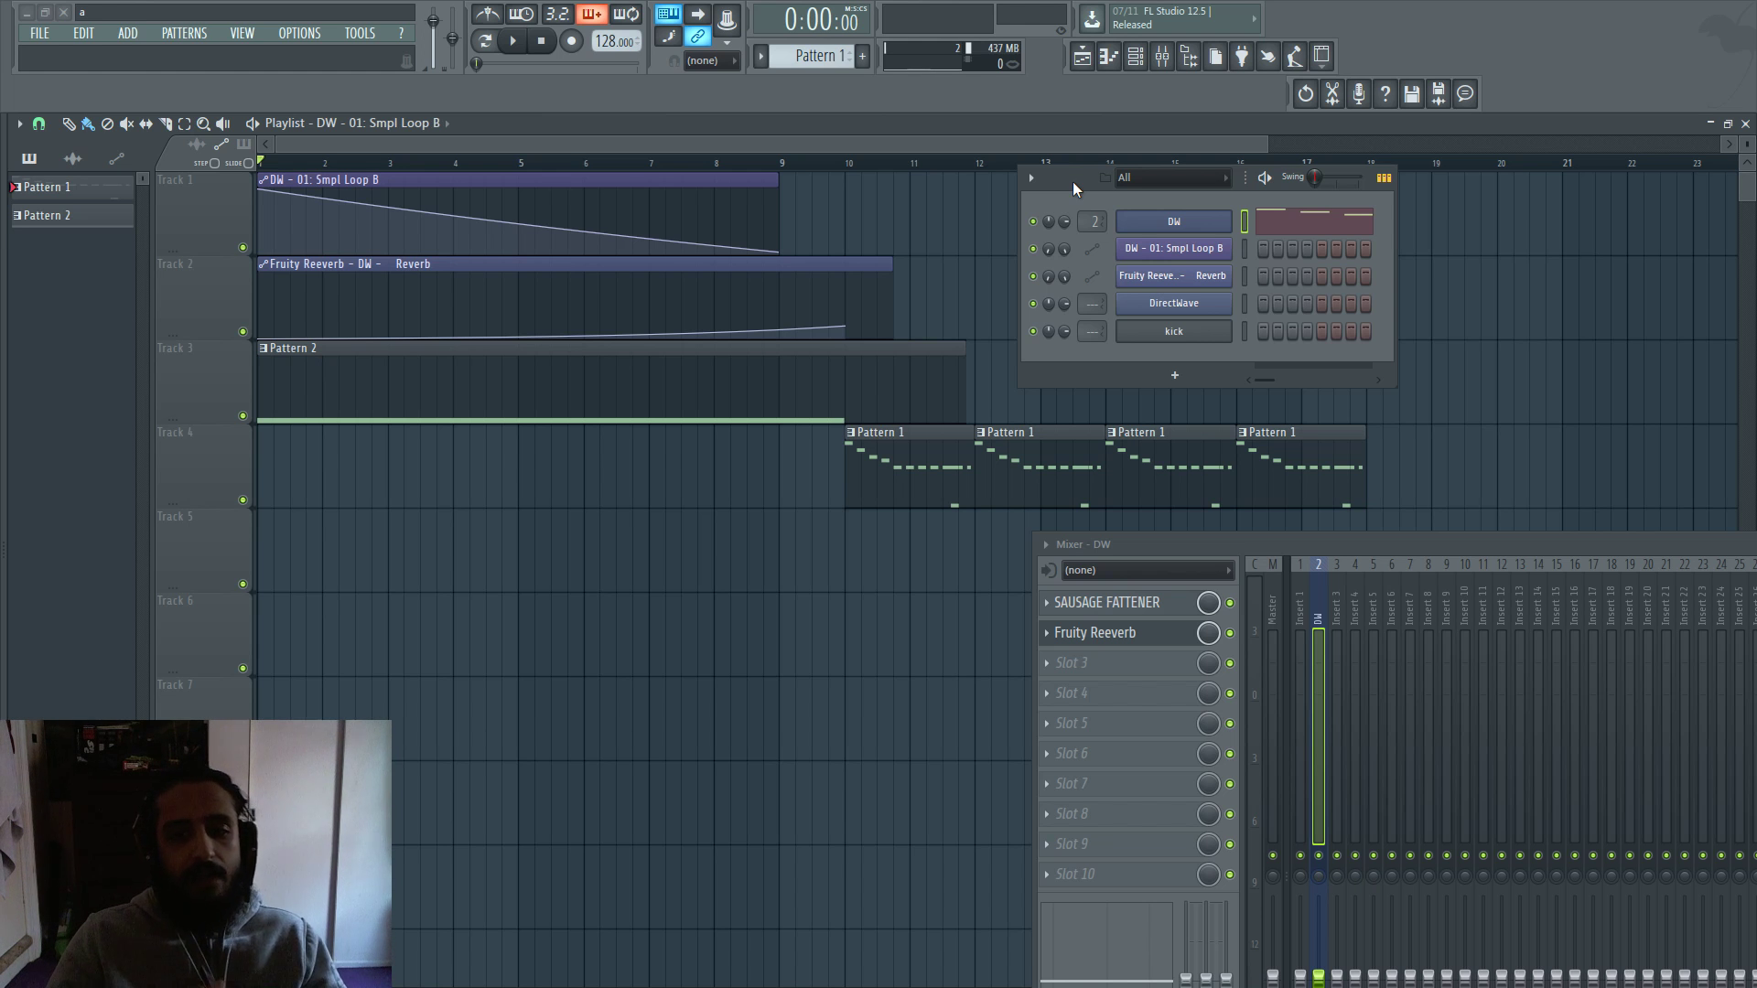
Open both Master Edisons and place the empty one beside the KSHMR Big Kick 03 (E) recording.
click(1270, 607)
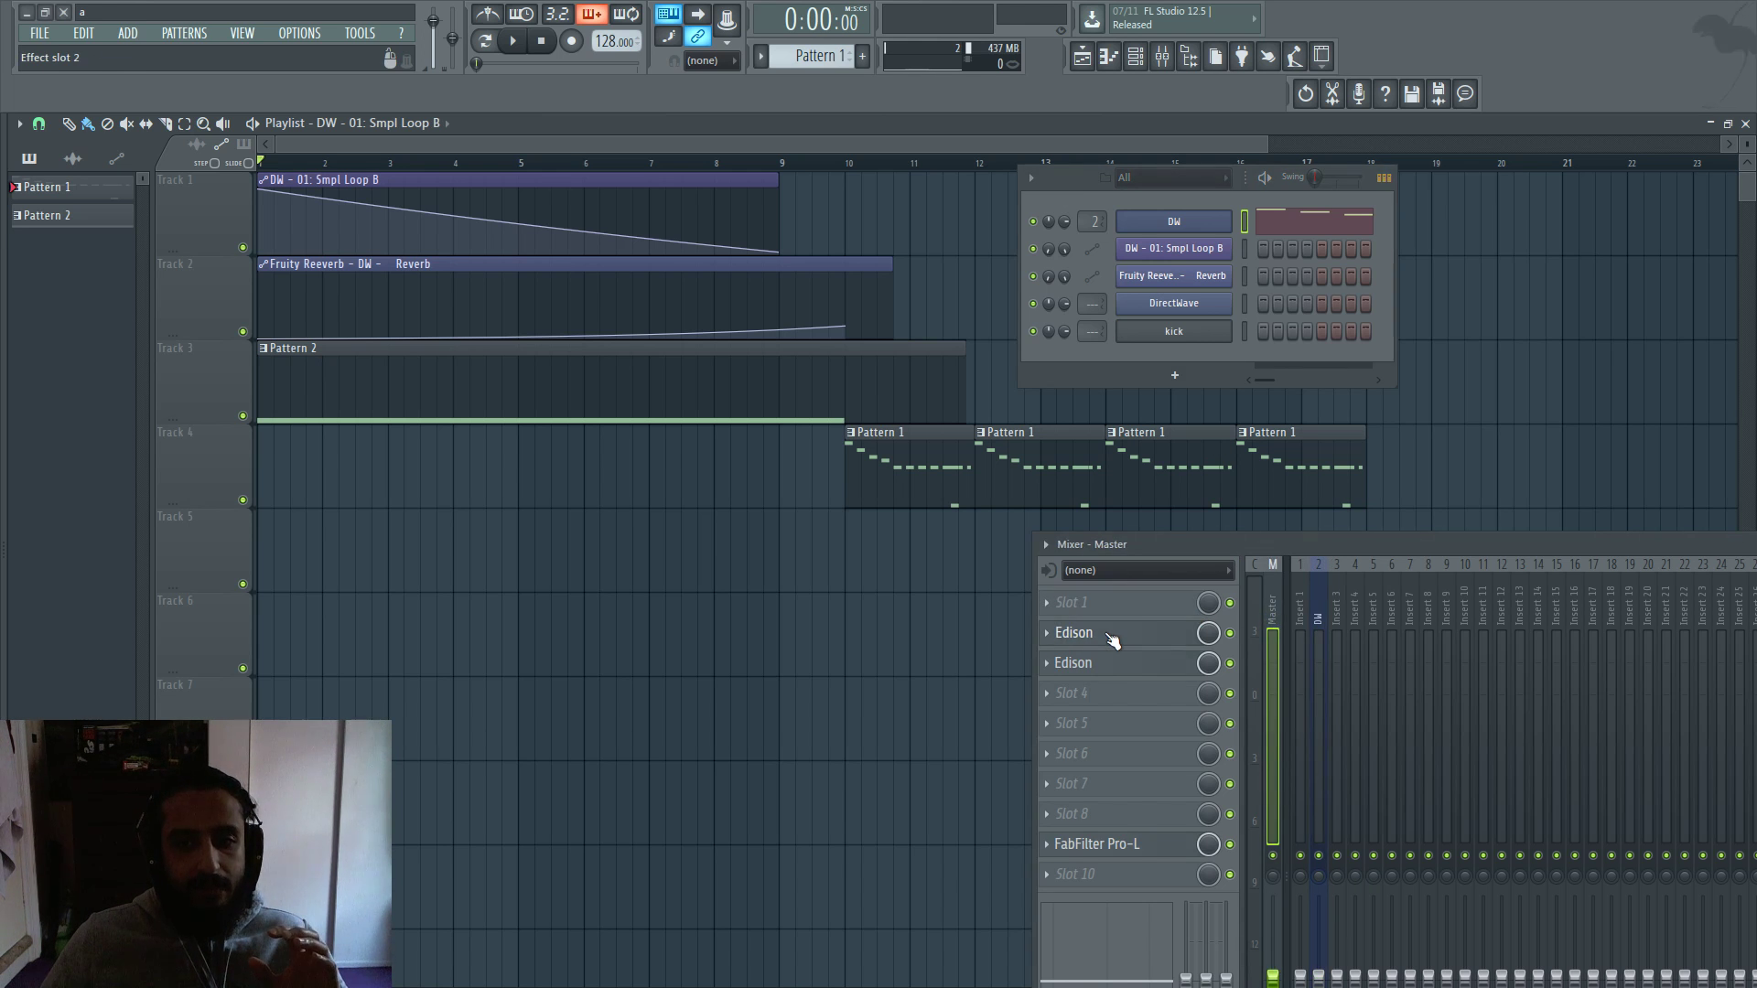
click(1111, 633)
drag(549, 172, 639, 167)
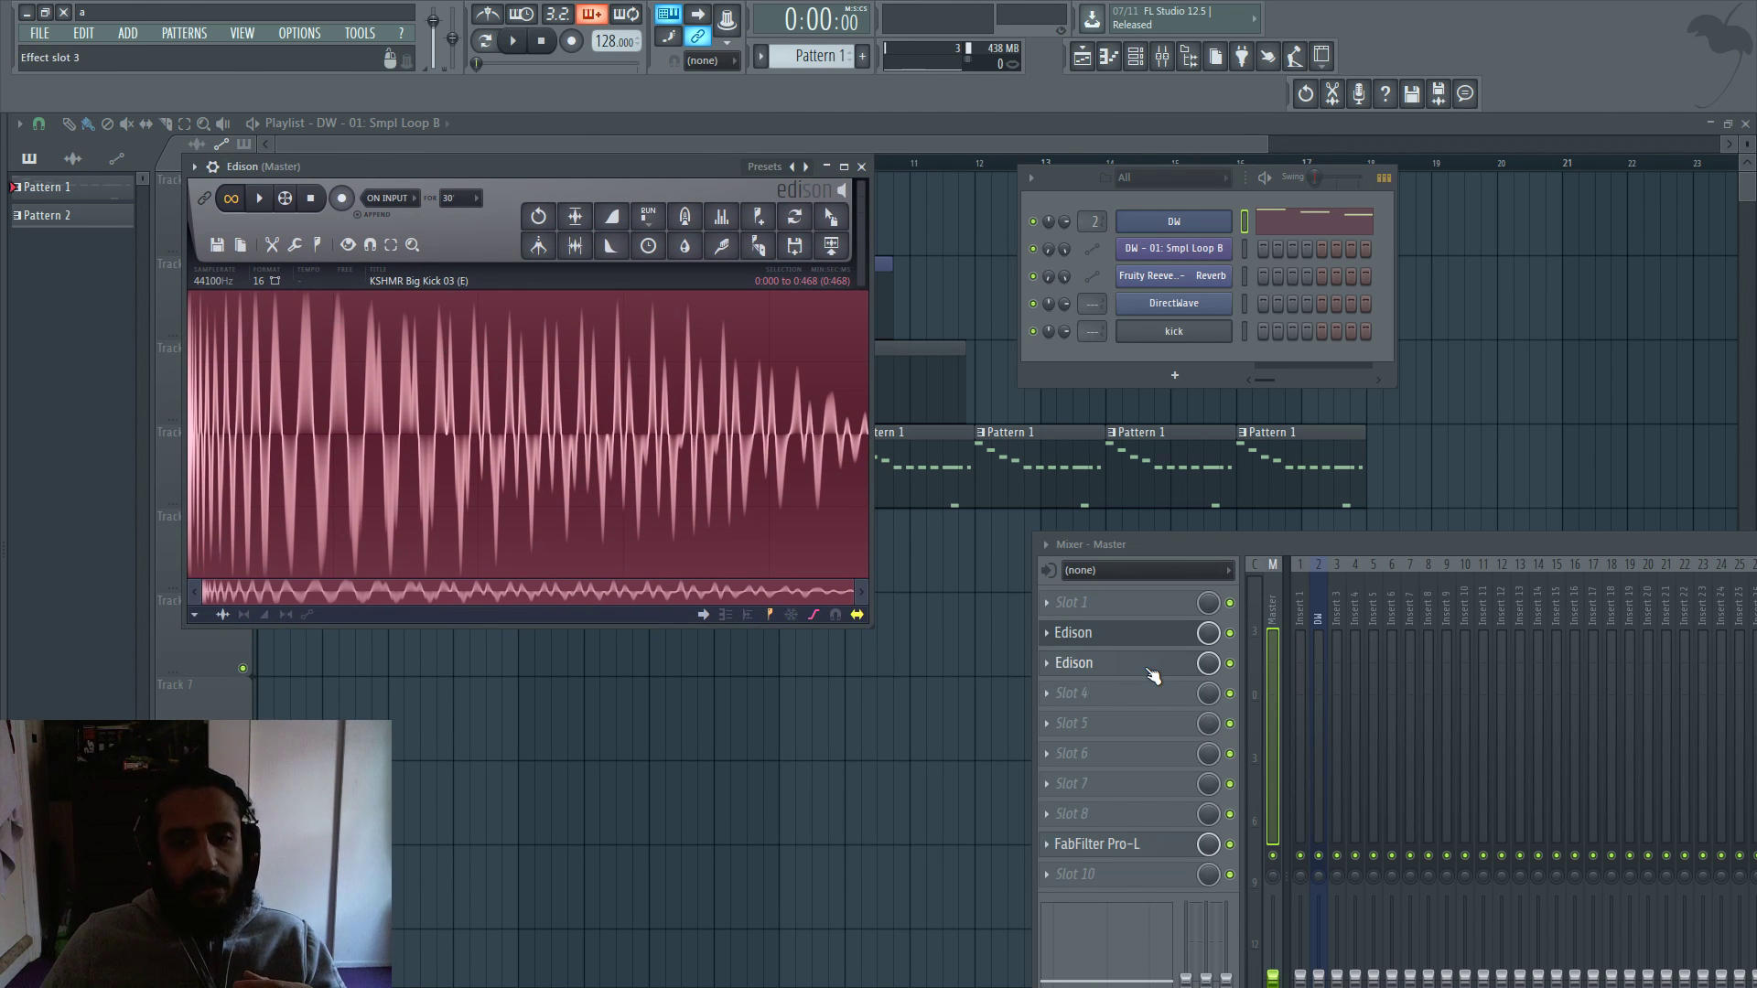
click(1155, 665)
drag(574, 181, 1237, 168)
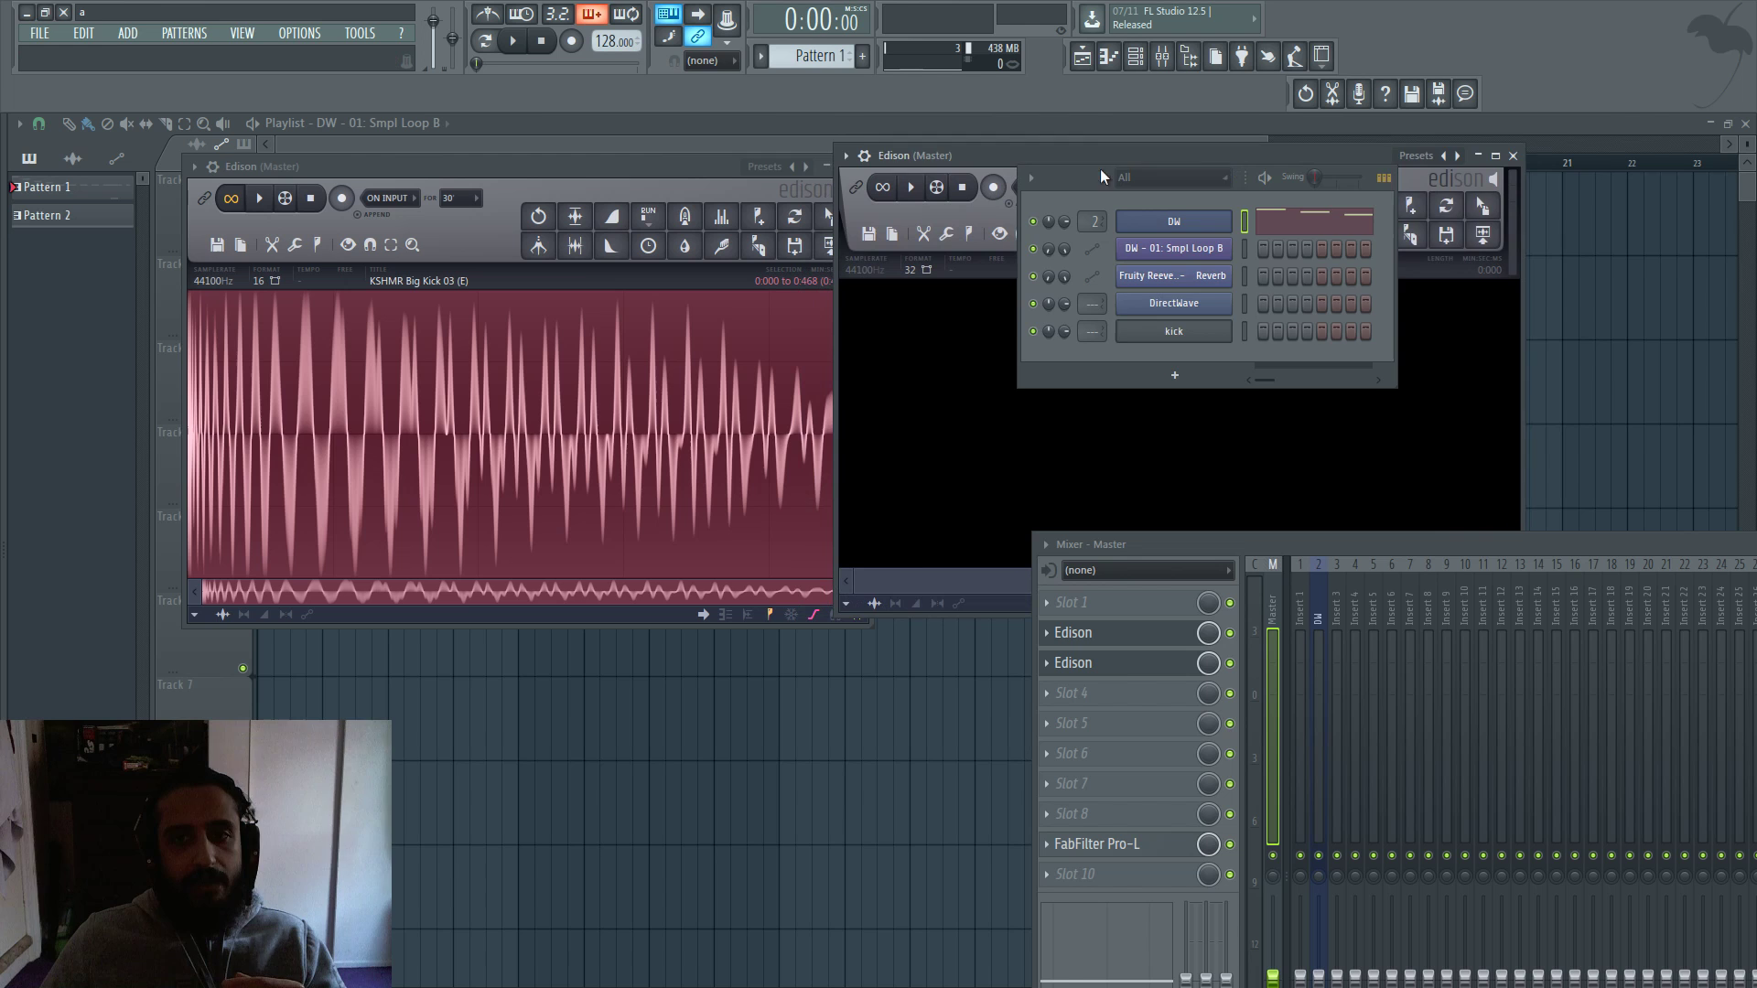
drag(1057, 185, 1661, 295)
drag(974, 152, 1014, 168)
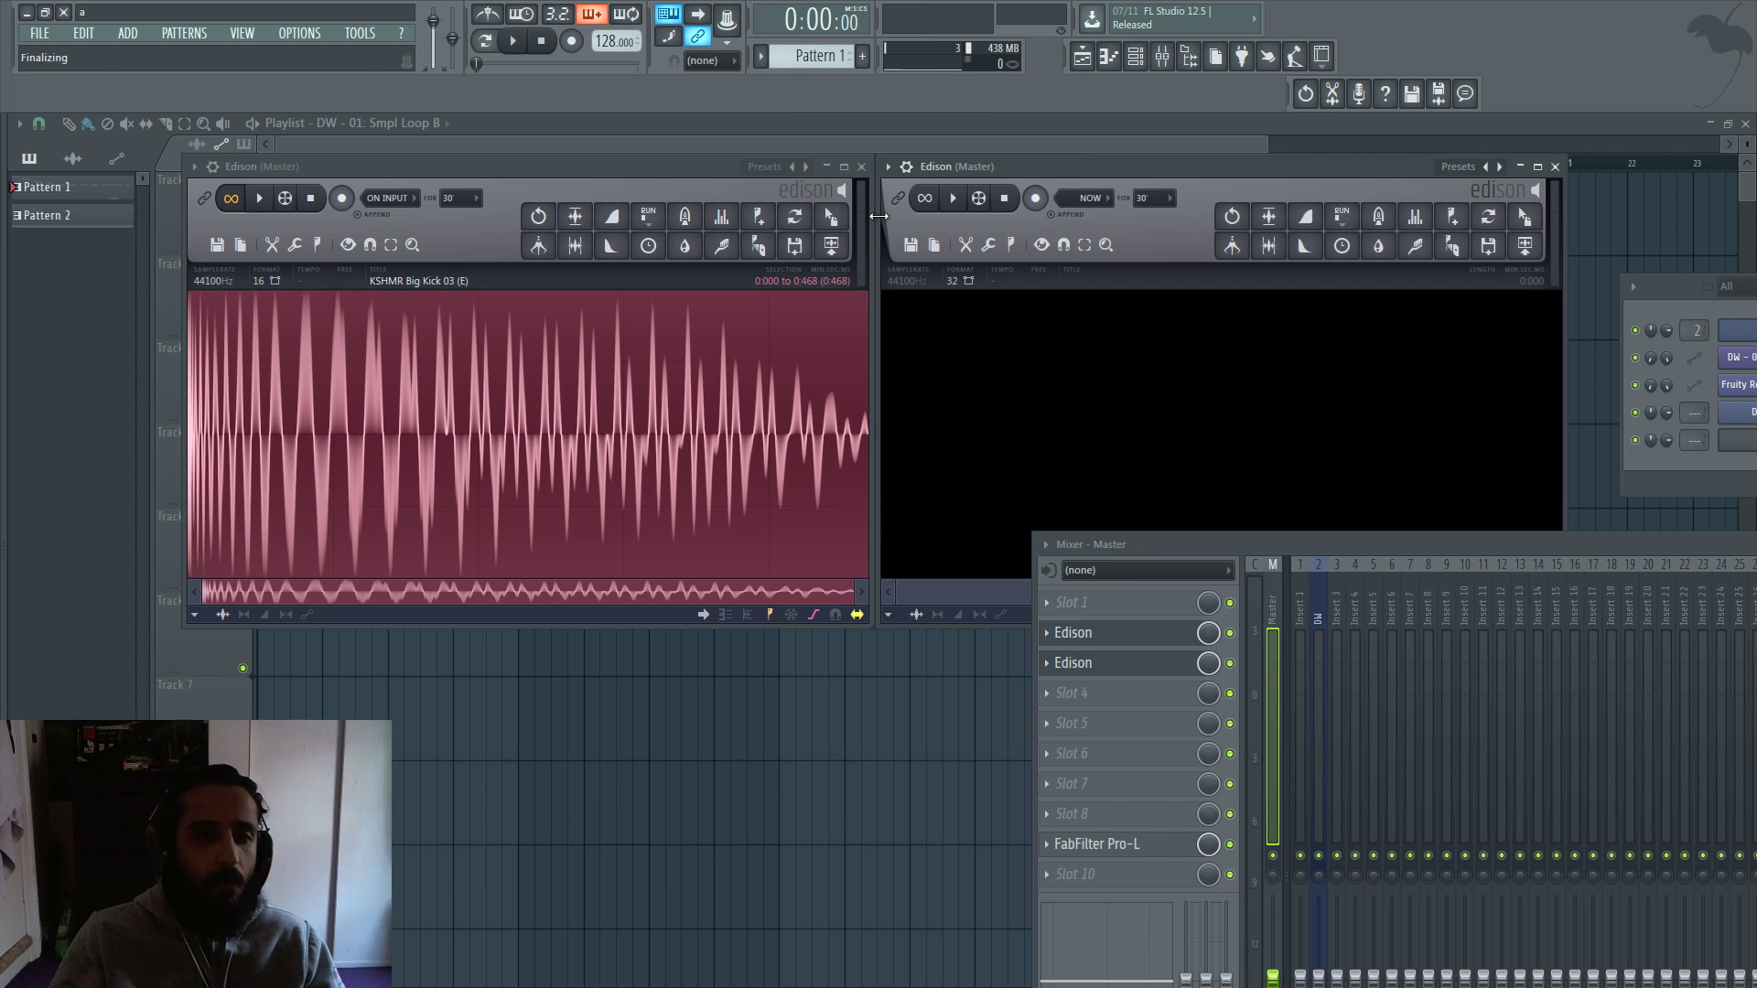
Close both Edisons and bring up the DW channel's DirectWave window with the channel rack moved aside.
click(855, 143)
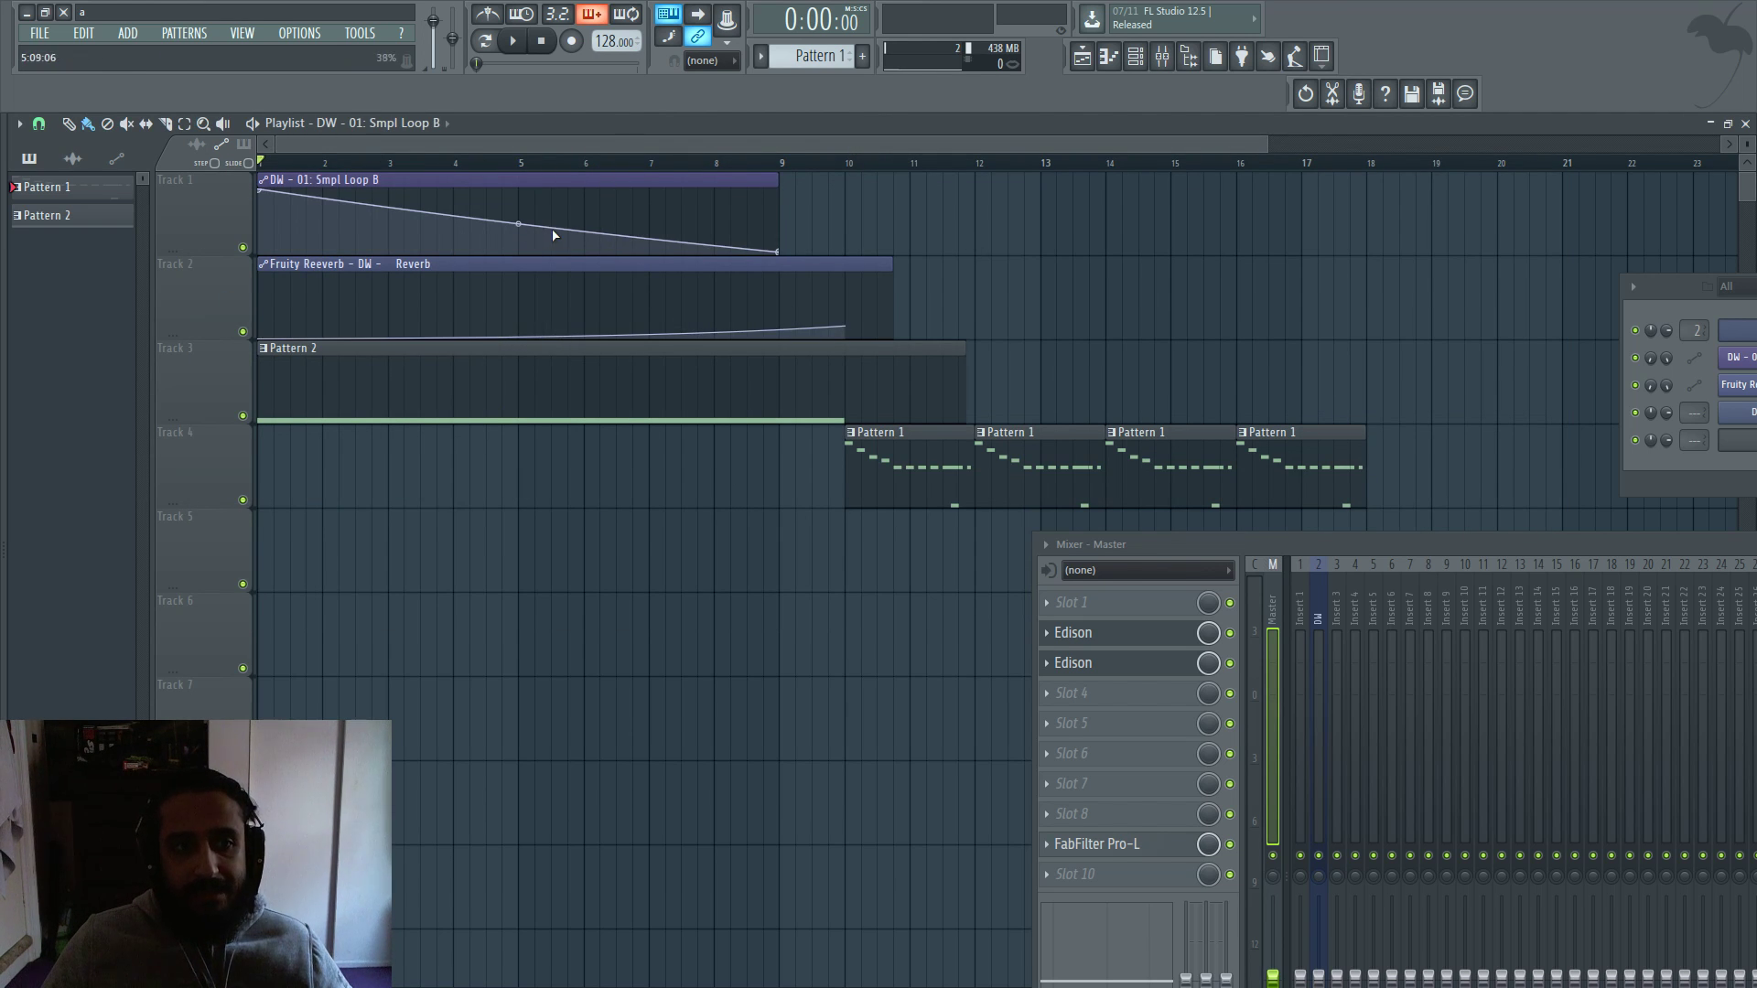
drag(1651, 293, 946, 217)
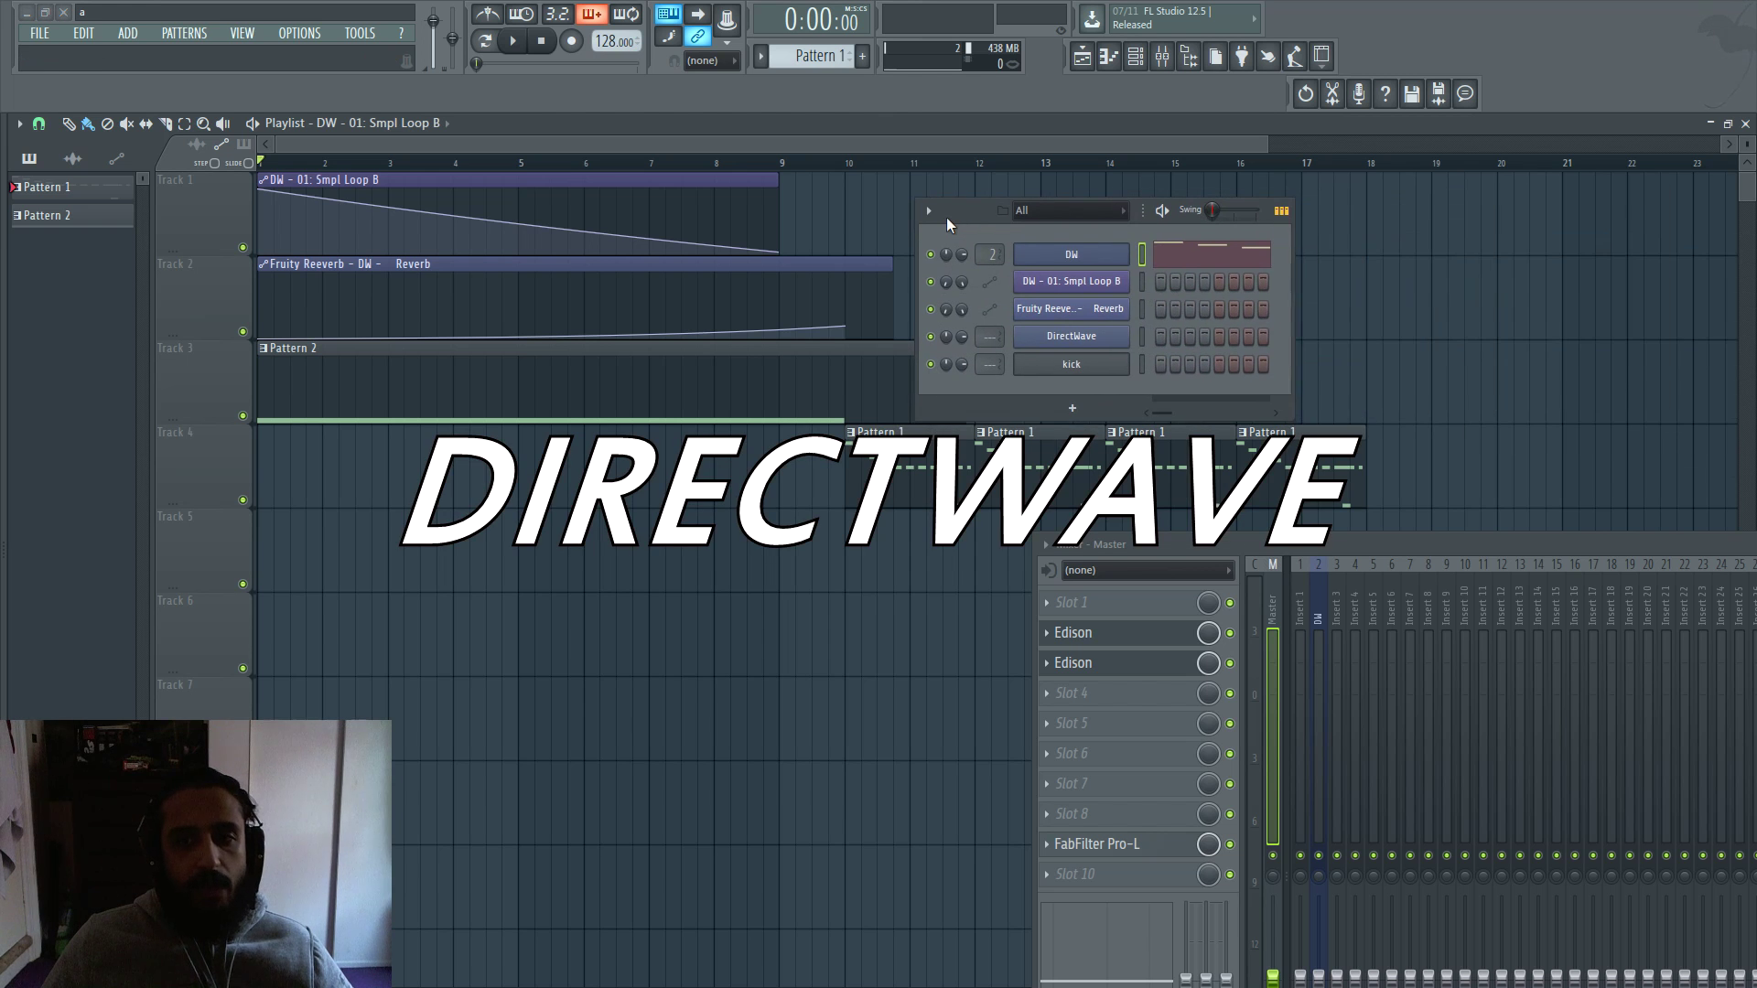
click(1126, 262)
drag(1419, 211, 534, 183)
drag(983, 211, 1265, 225)
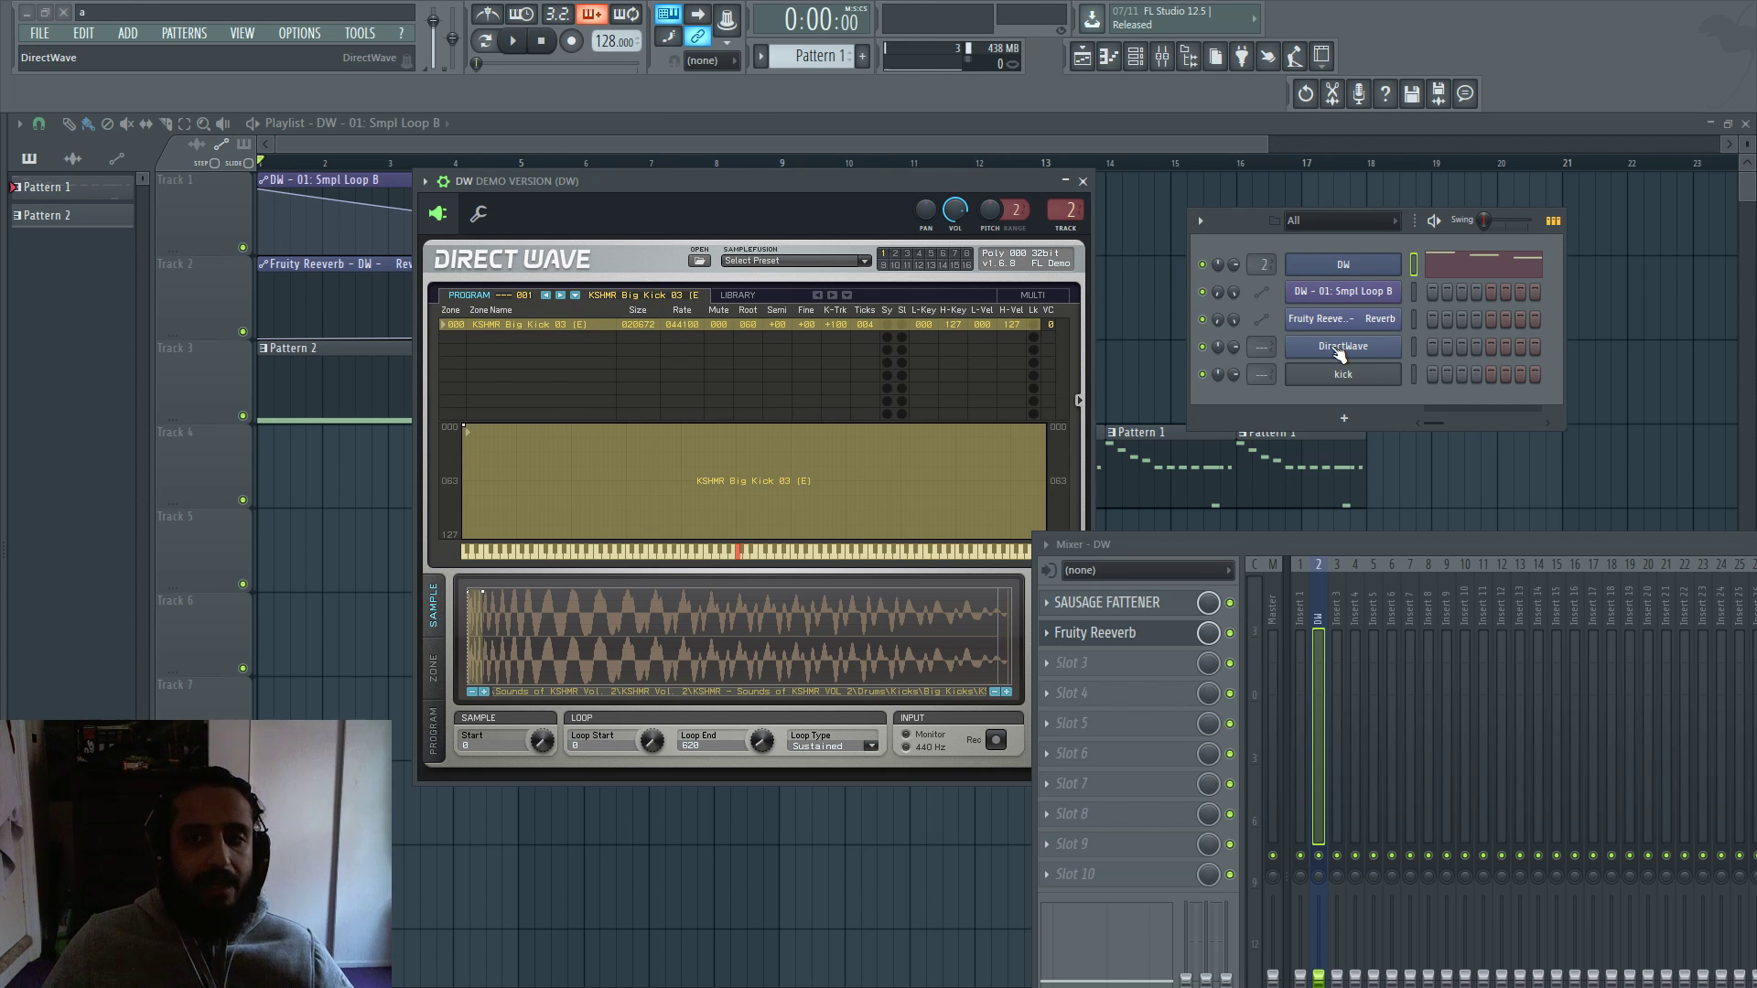
Open the empty DirectWave DW #2 in full demo mode and show its sample settings.
click(1341, 350)
drag(860, 737, 699, 162)
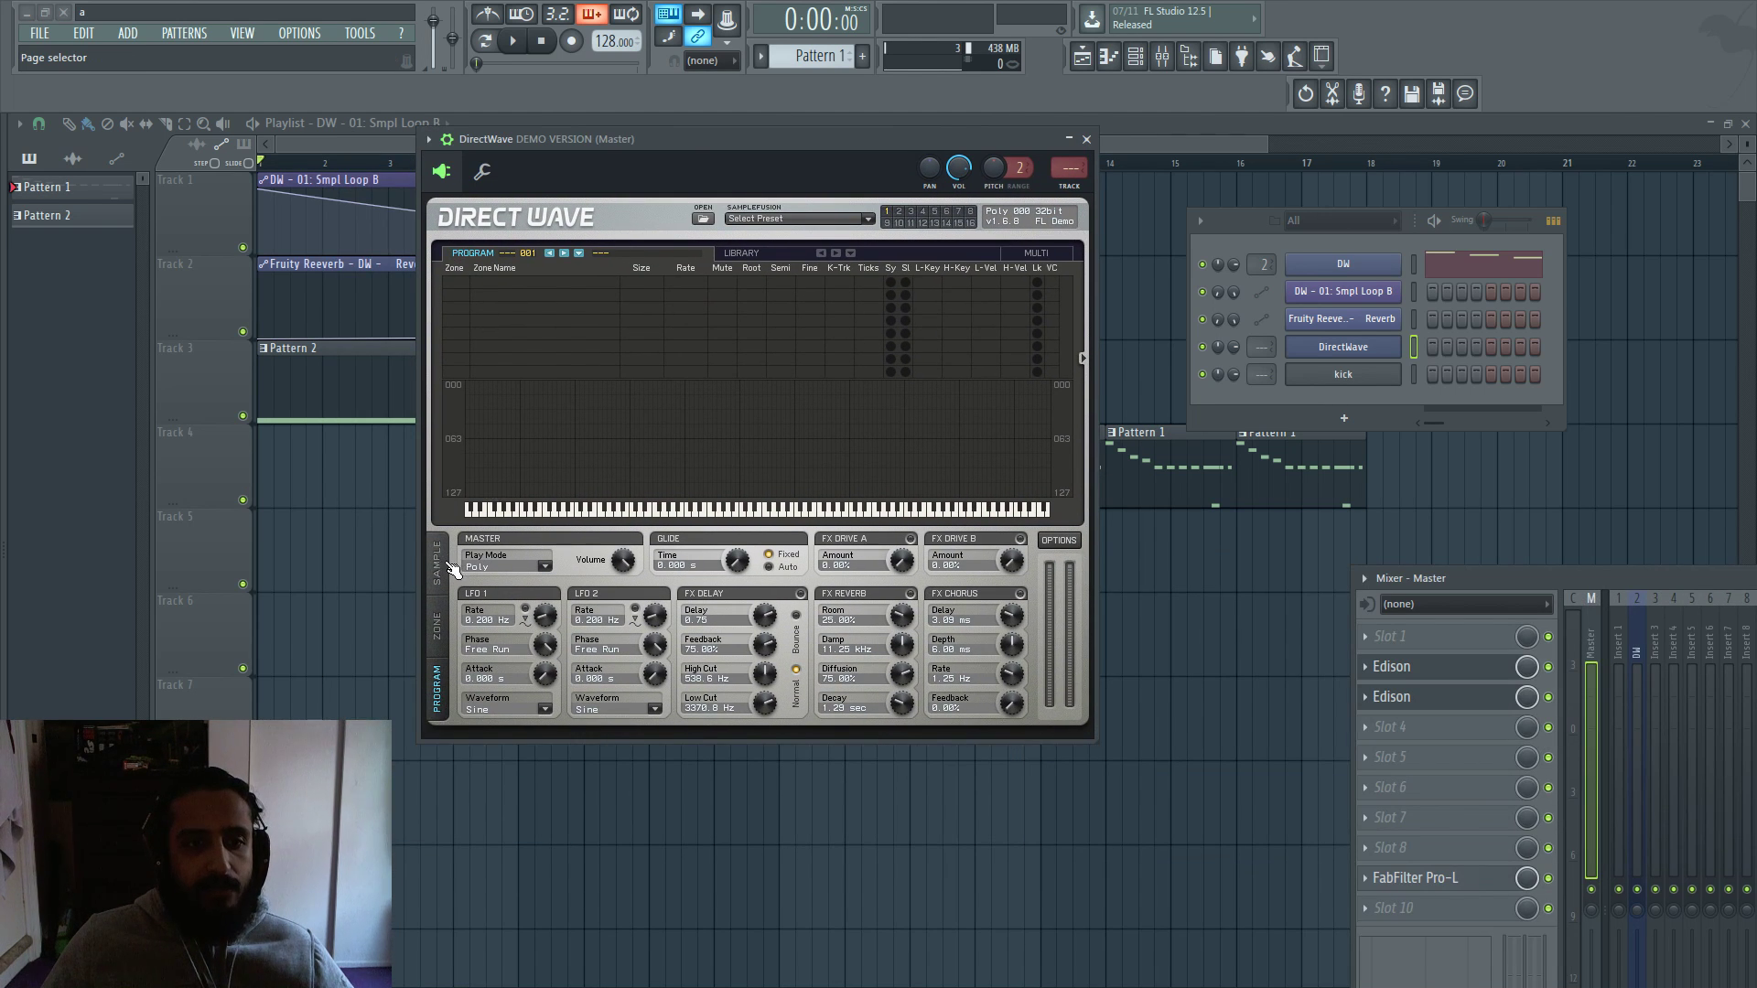
click(439, 563)
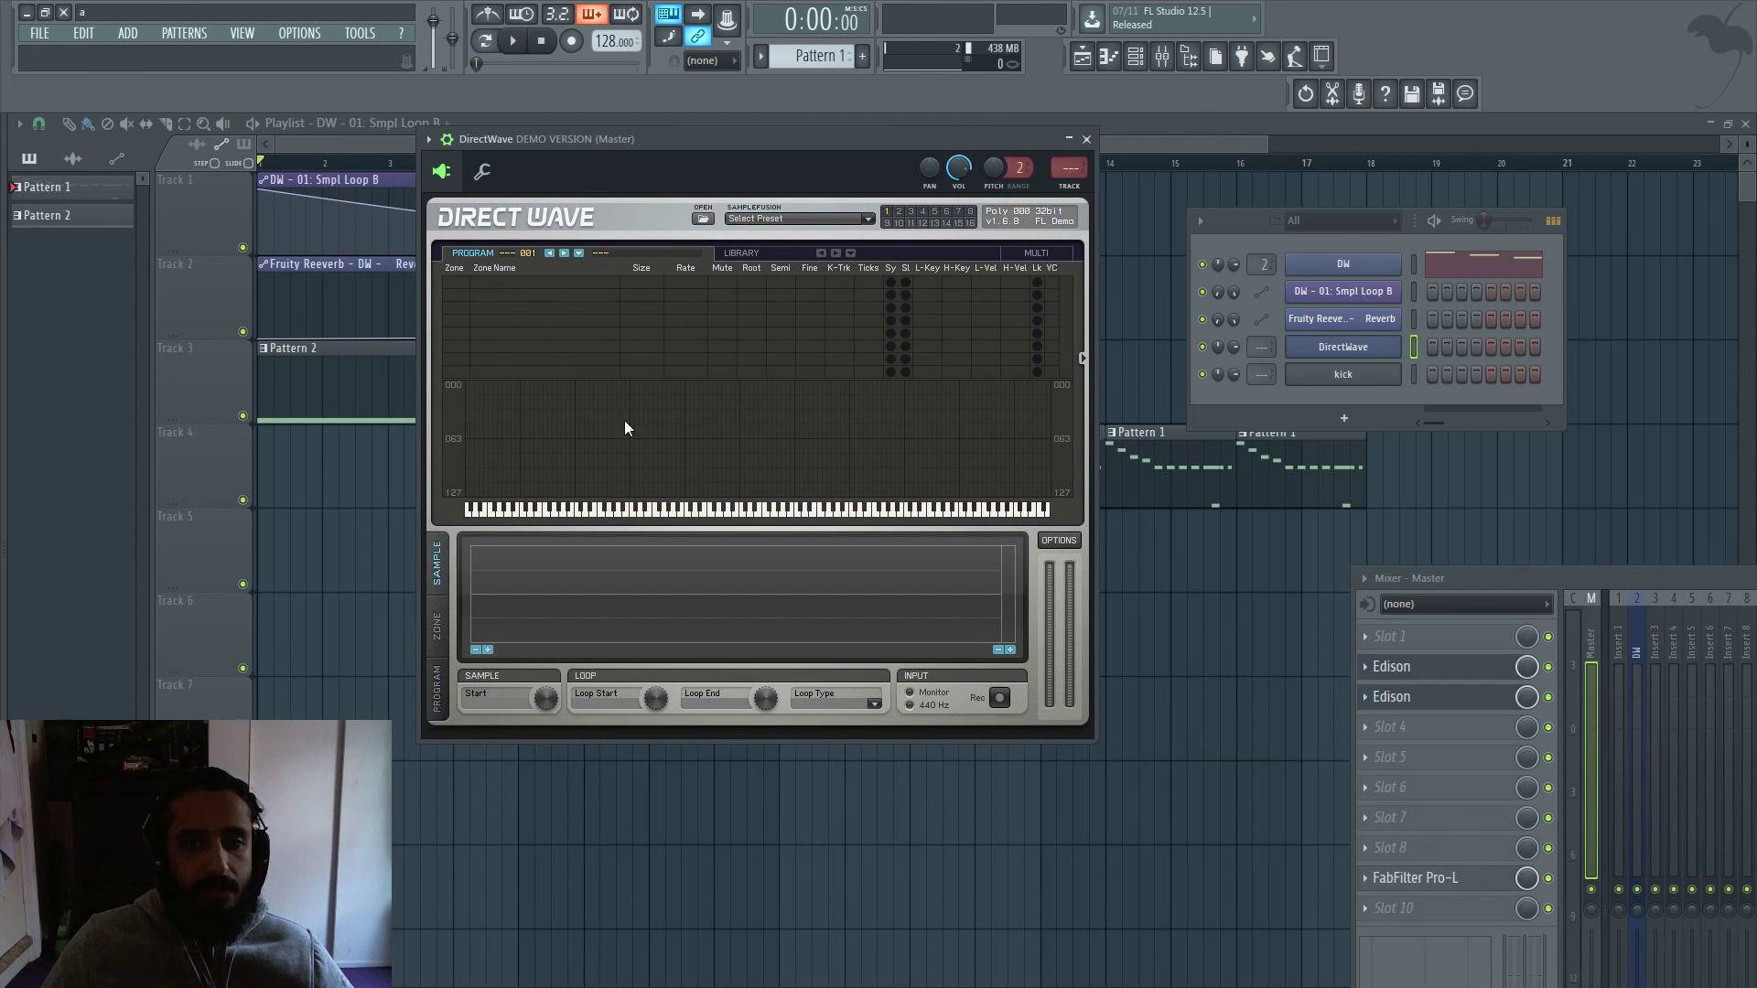
click(437, 627)
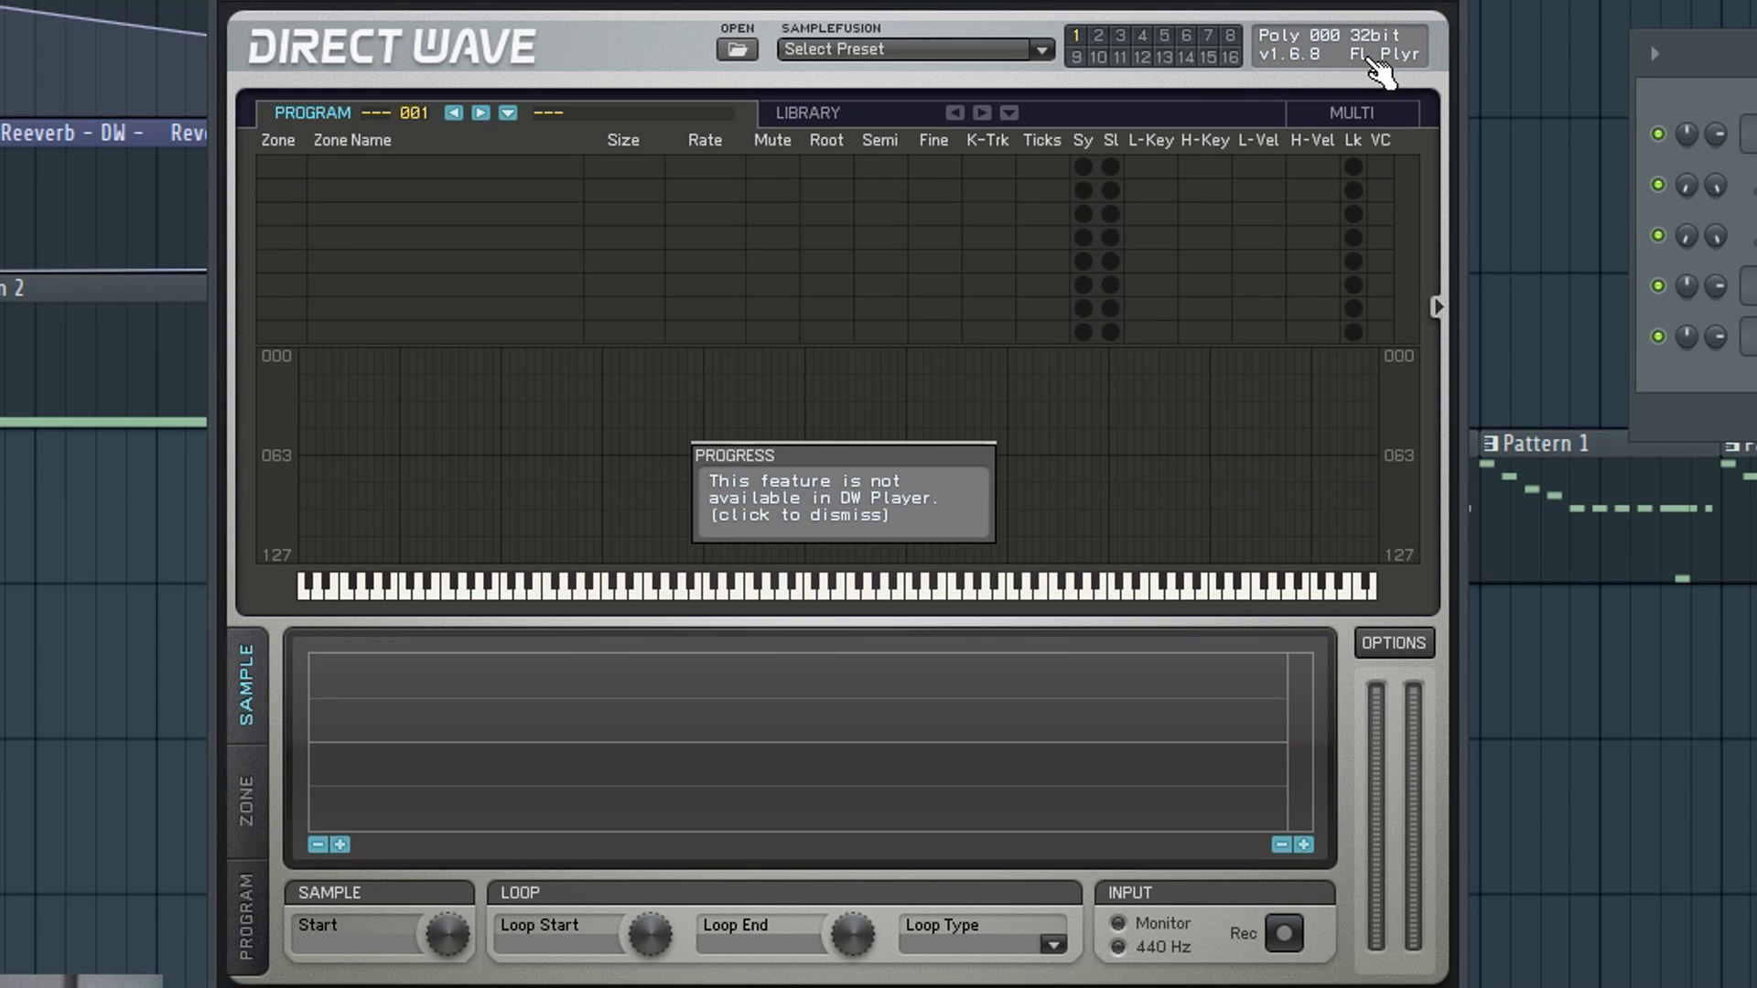
click(1380, 67)
click(1383, 59)
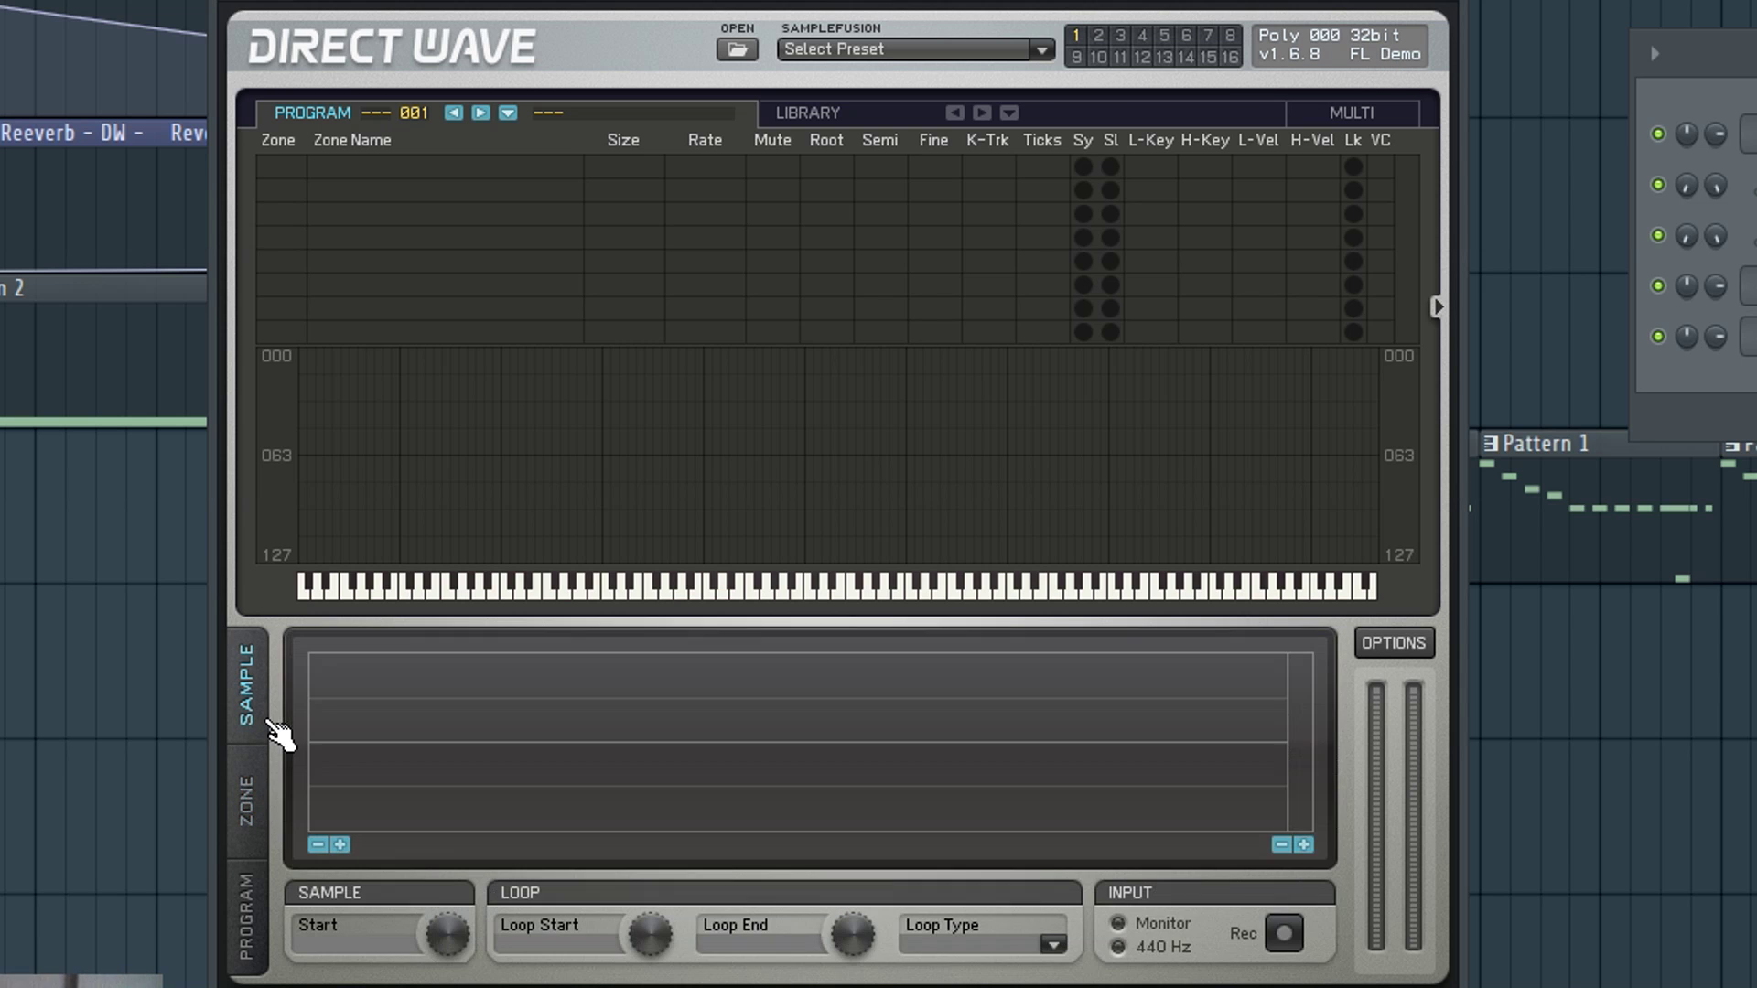
click(252, 803)
click(256, 725)
click(247, 828)
click(265, 706)
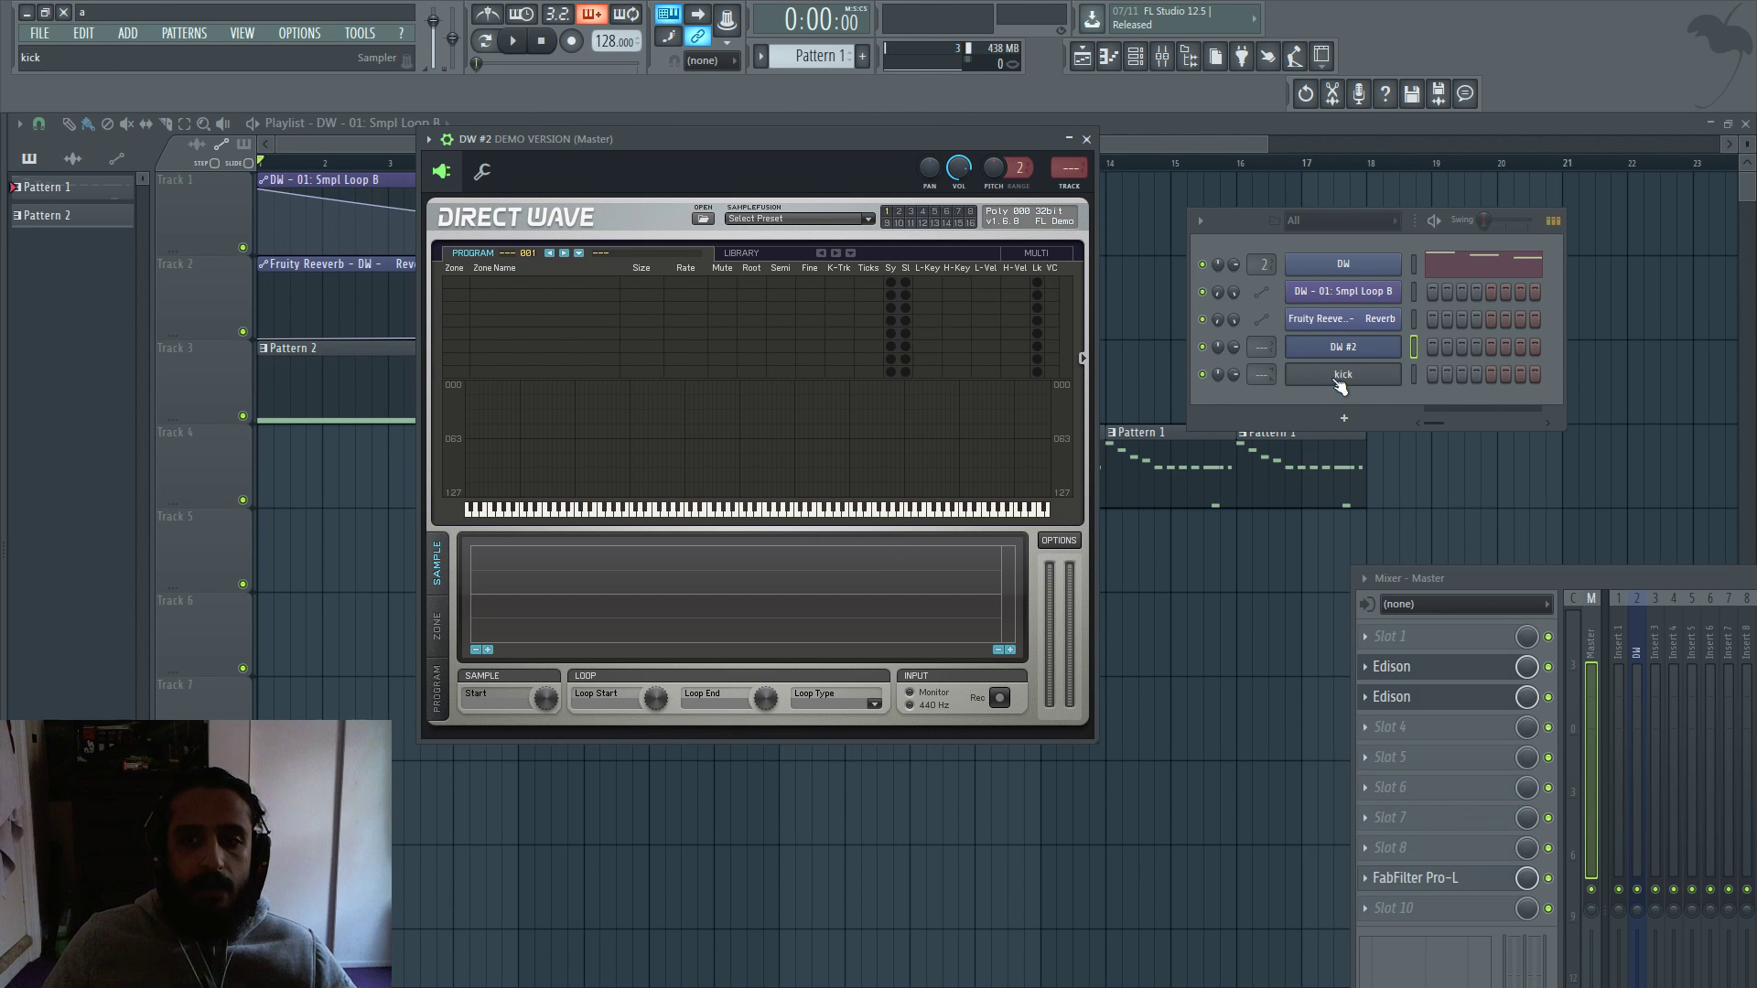
Drag the KSHMR Big Kick 03 (E) sample from the kick Sampler onto DW #2 and preview it.
click(1351, 379)
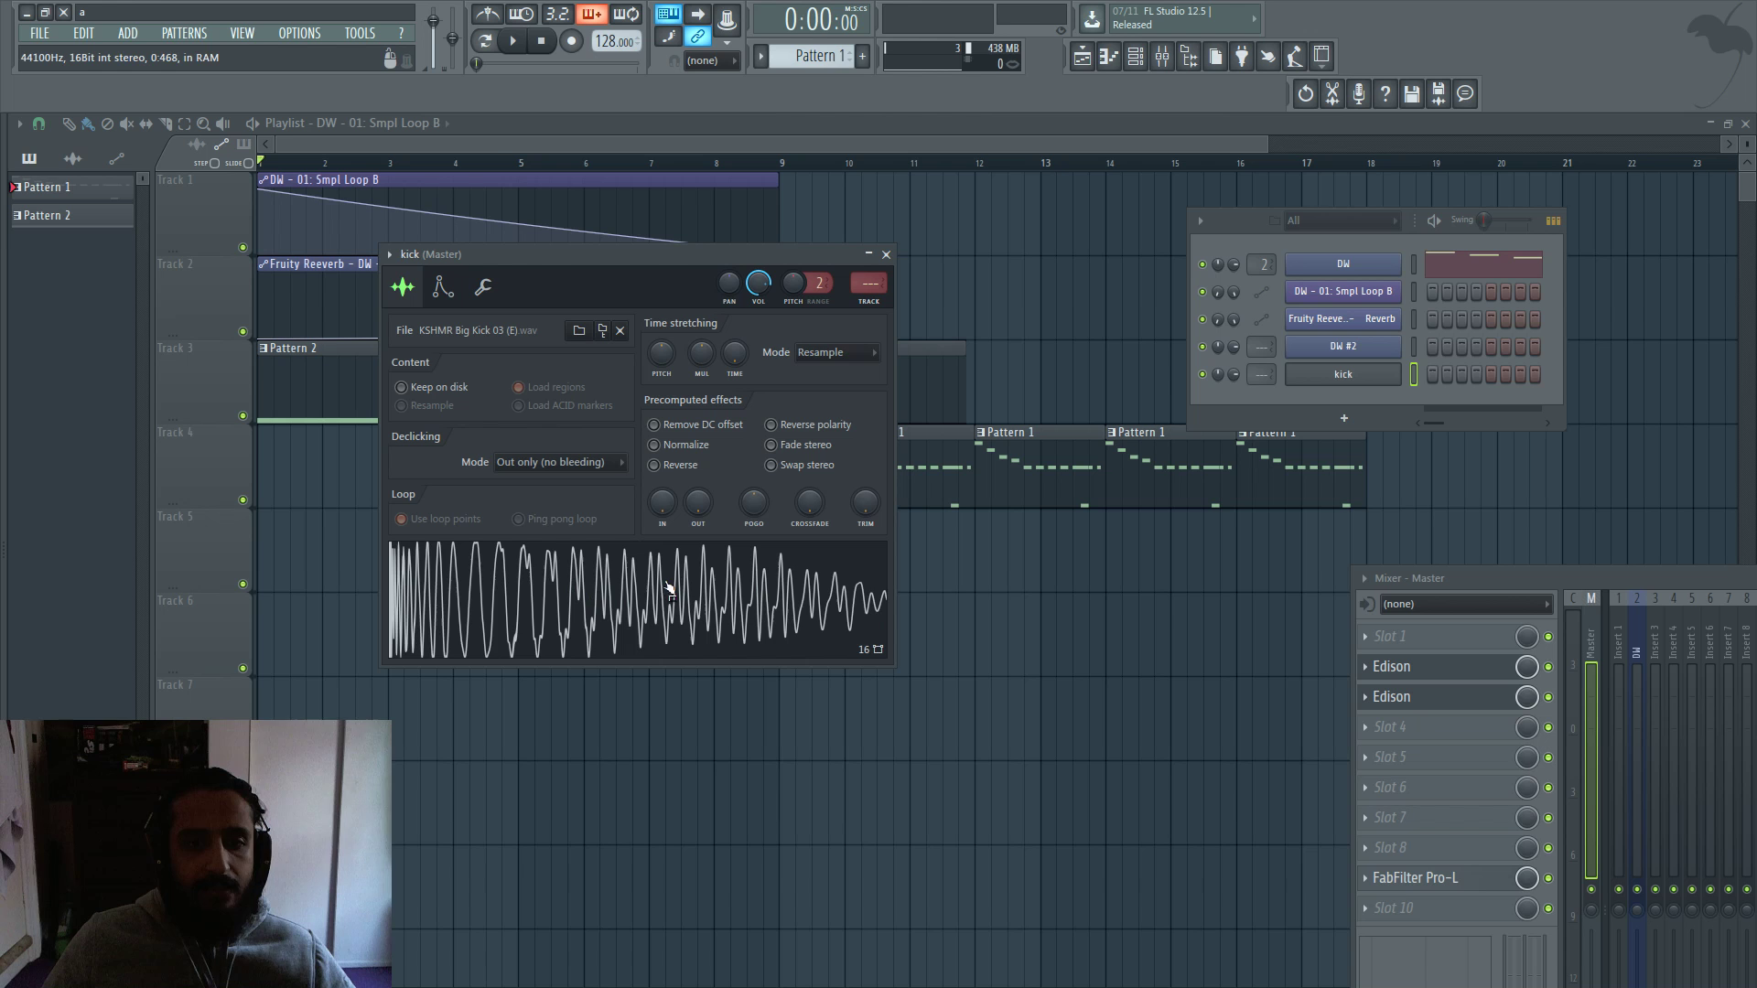
click(1343, 374)
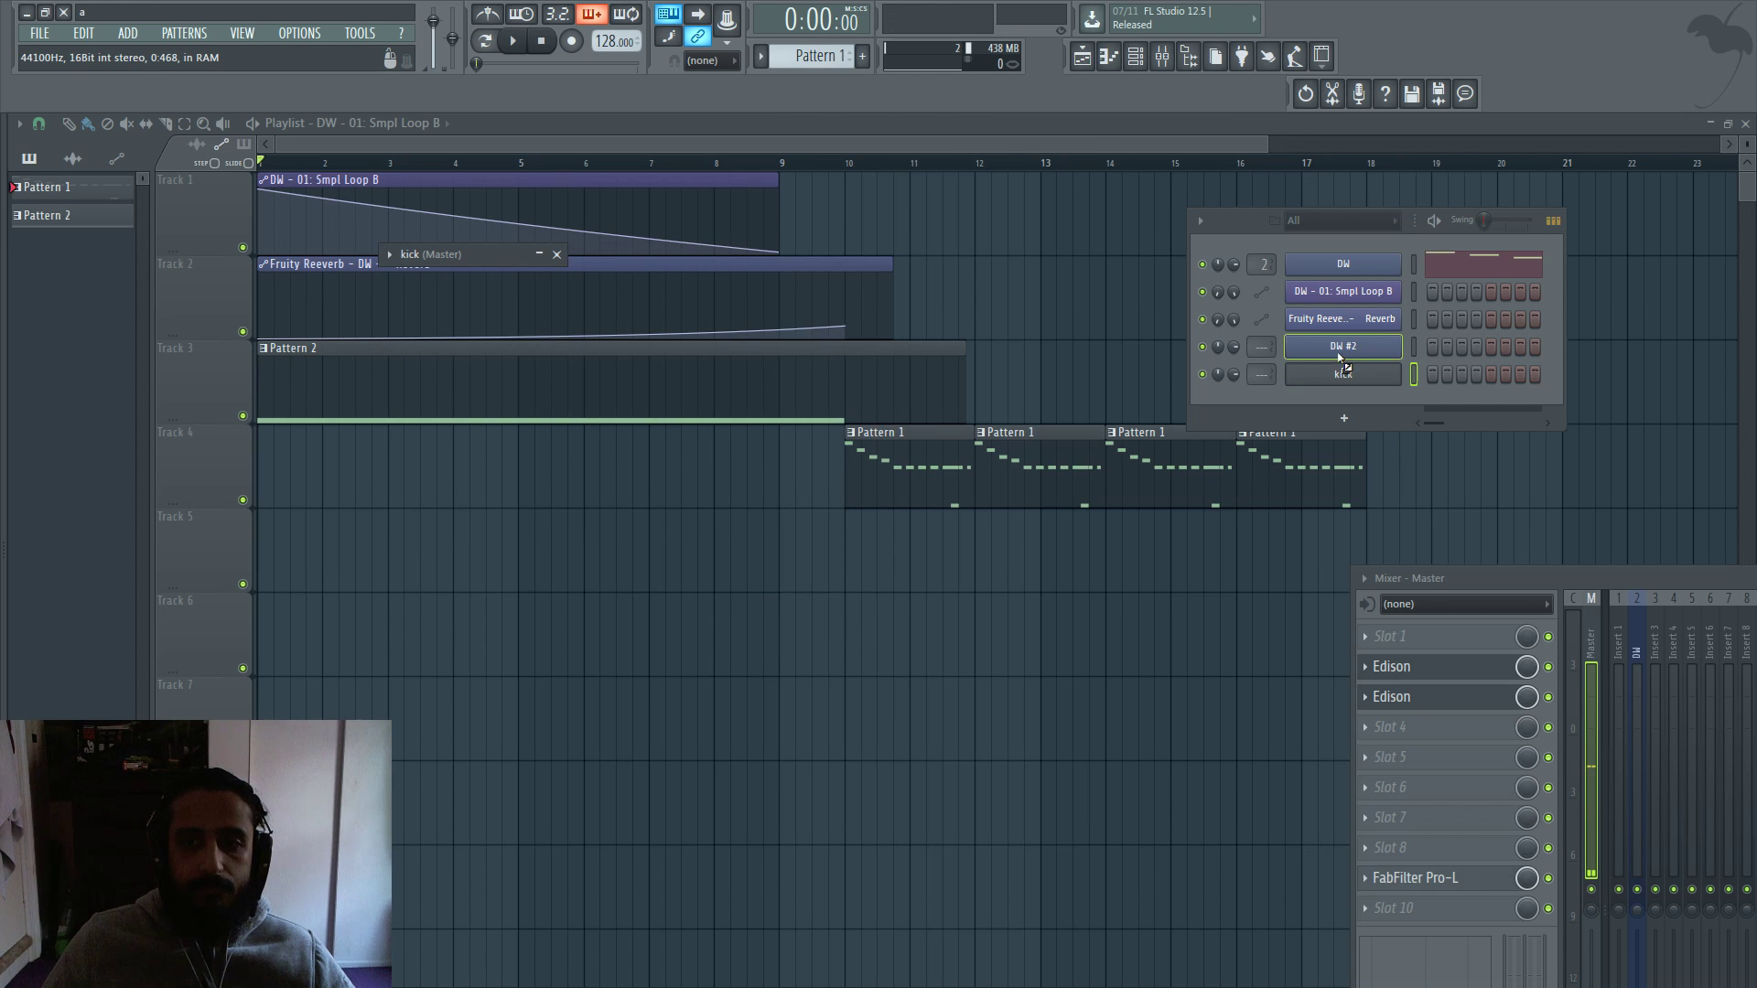
drag(1342, 359, 1342, 357)
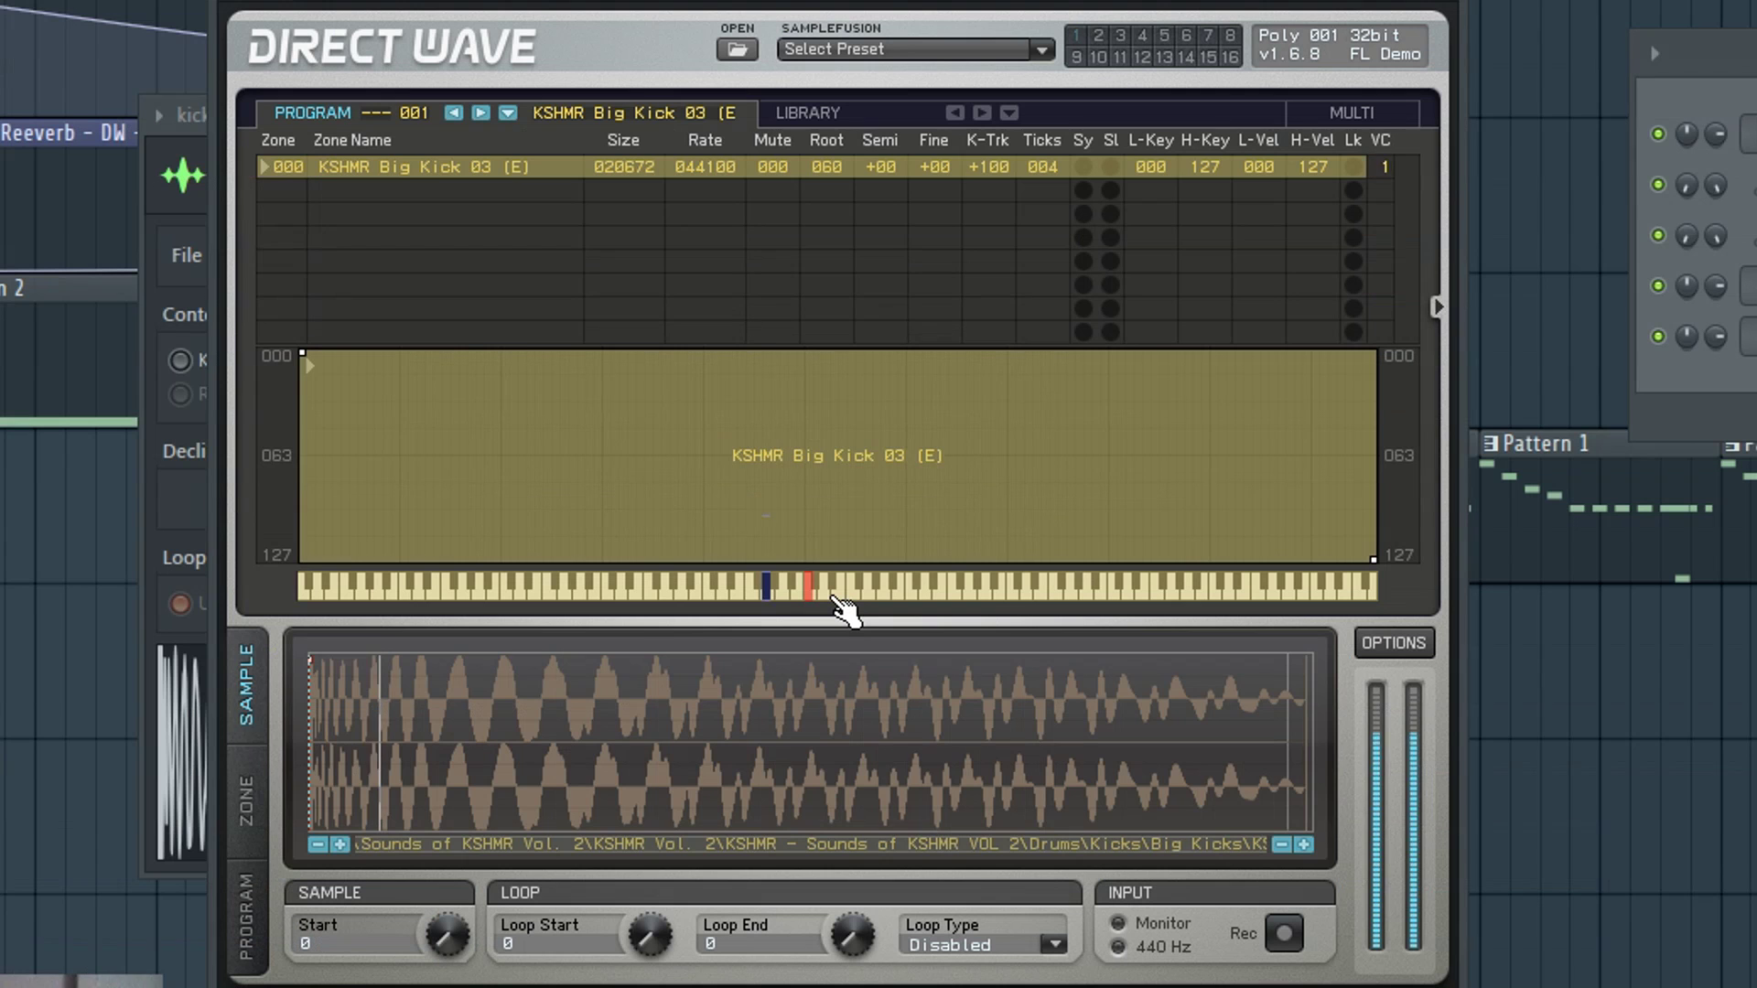
click(758, 518)
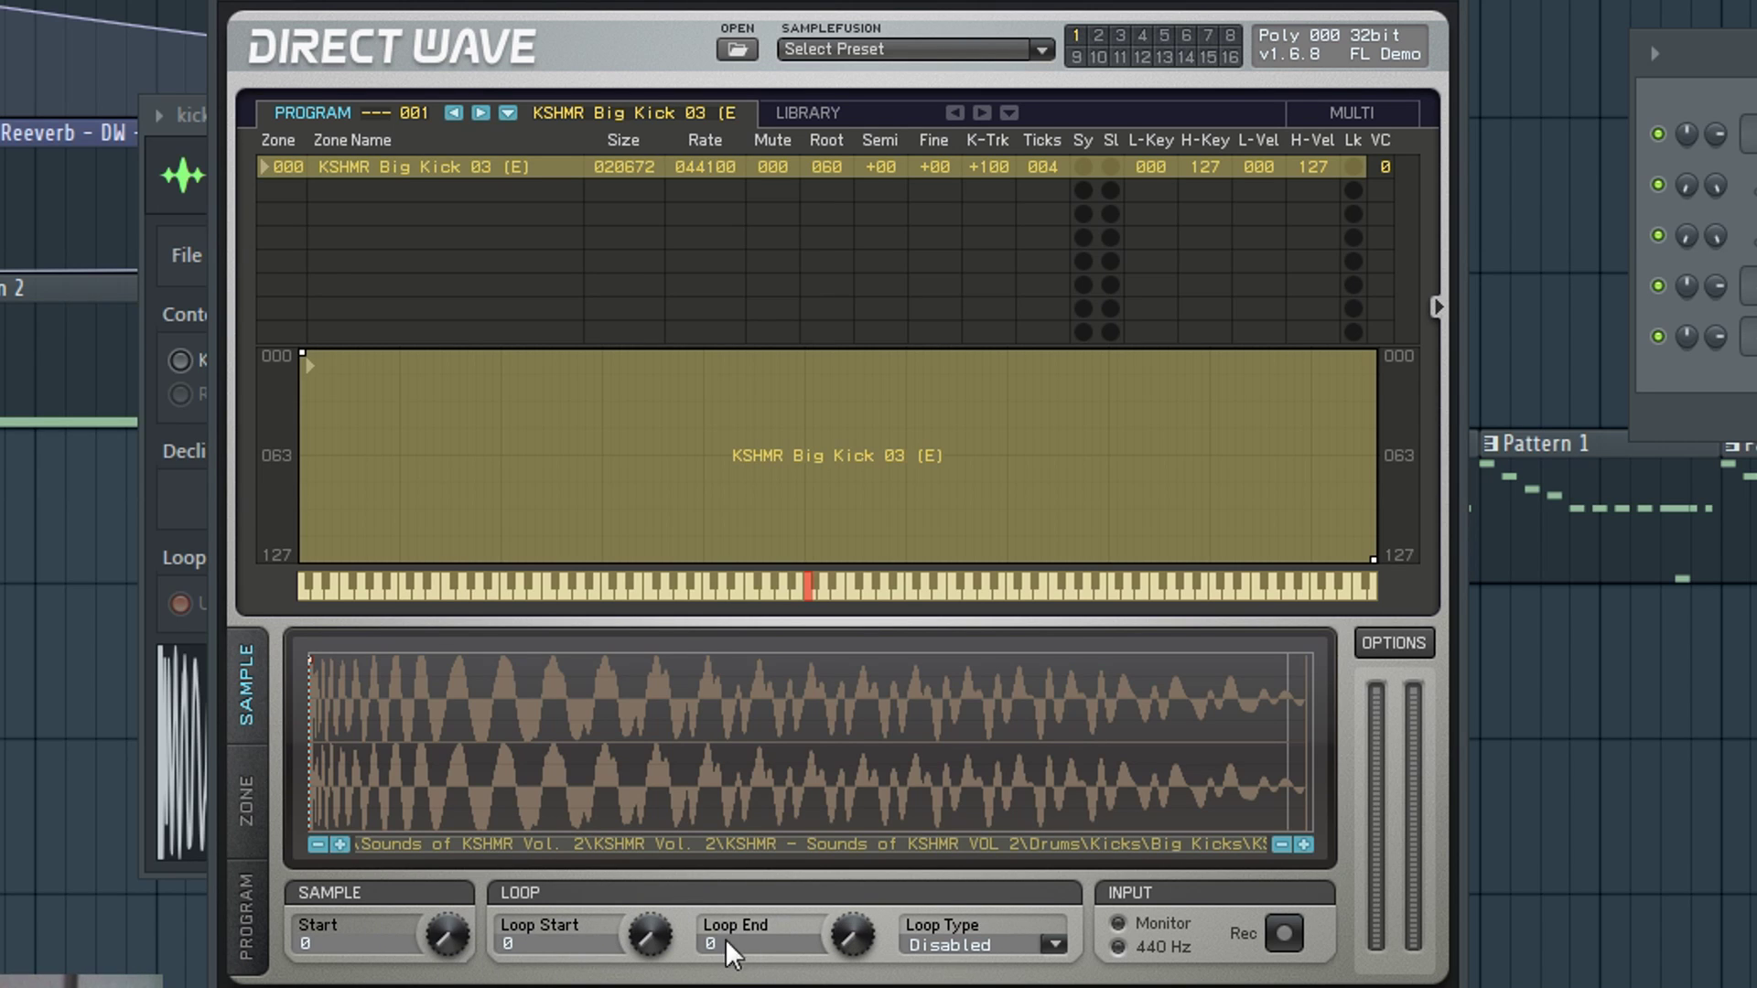
Set the kick zone's loop end to 20672 and its loop type to Sustained, then audition a note.
drag(855, 932, 854, 869)
click(1050, 948)
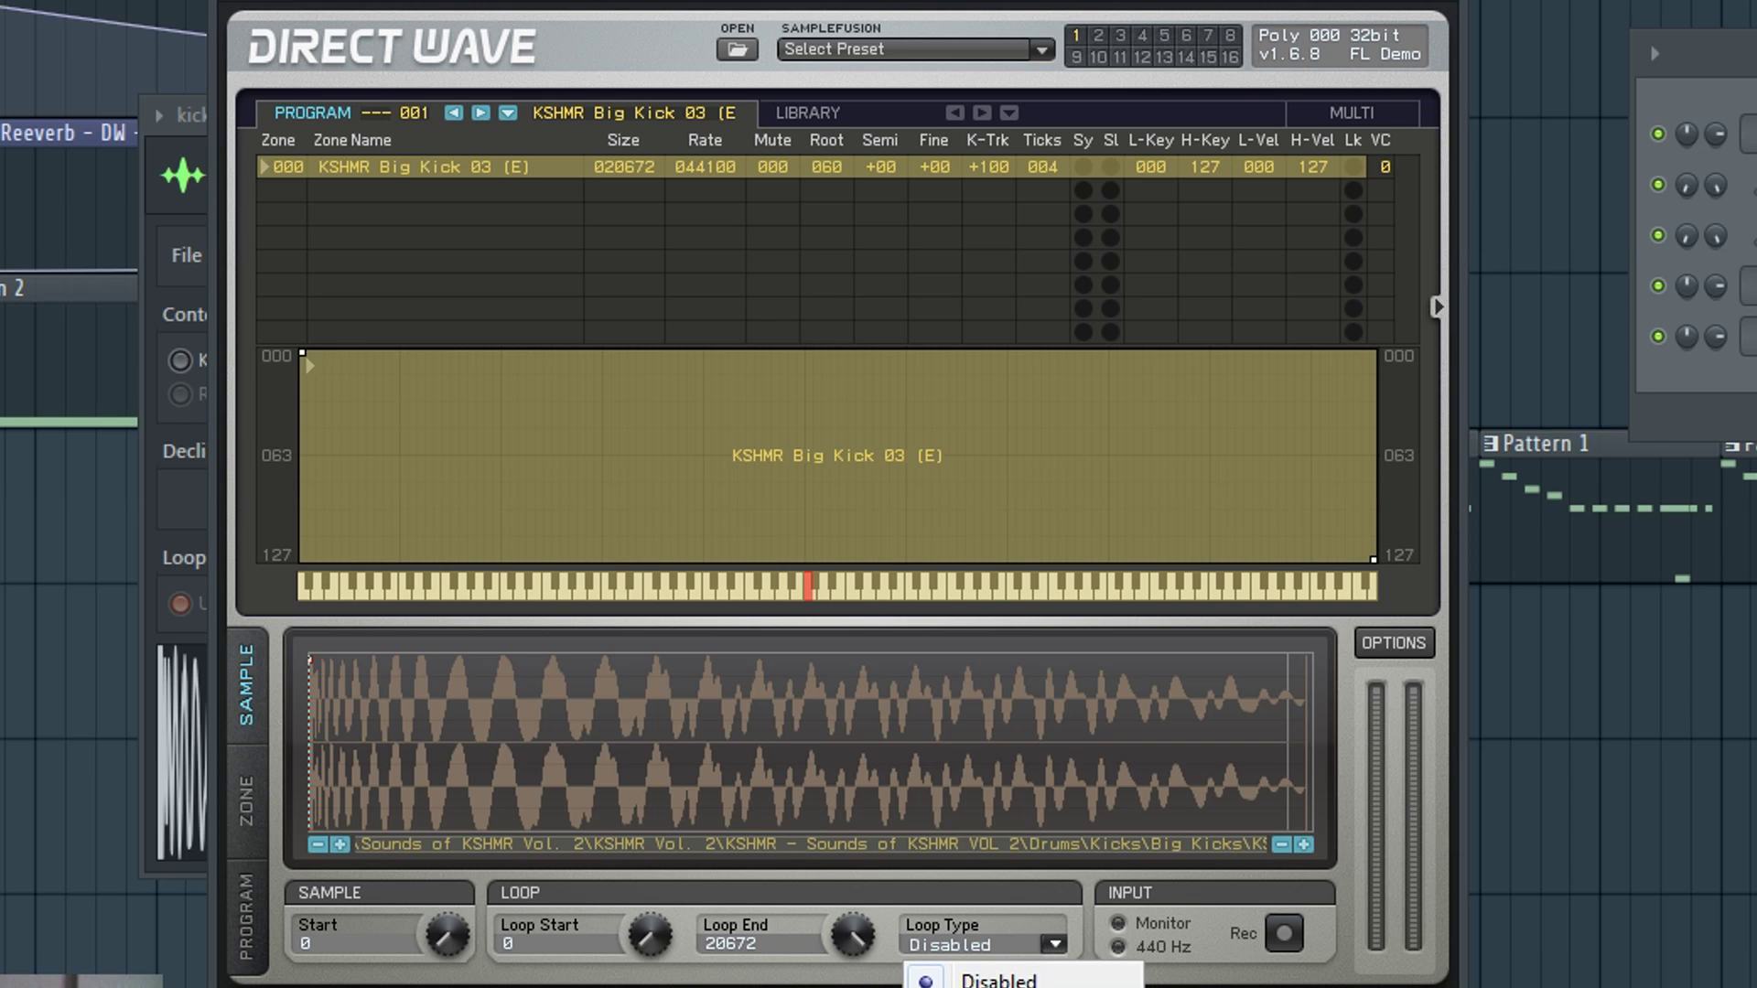
click(1007, 987)
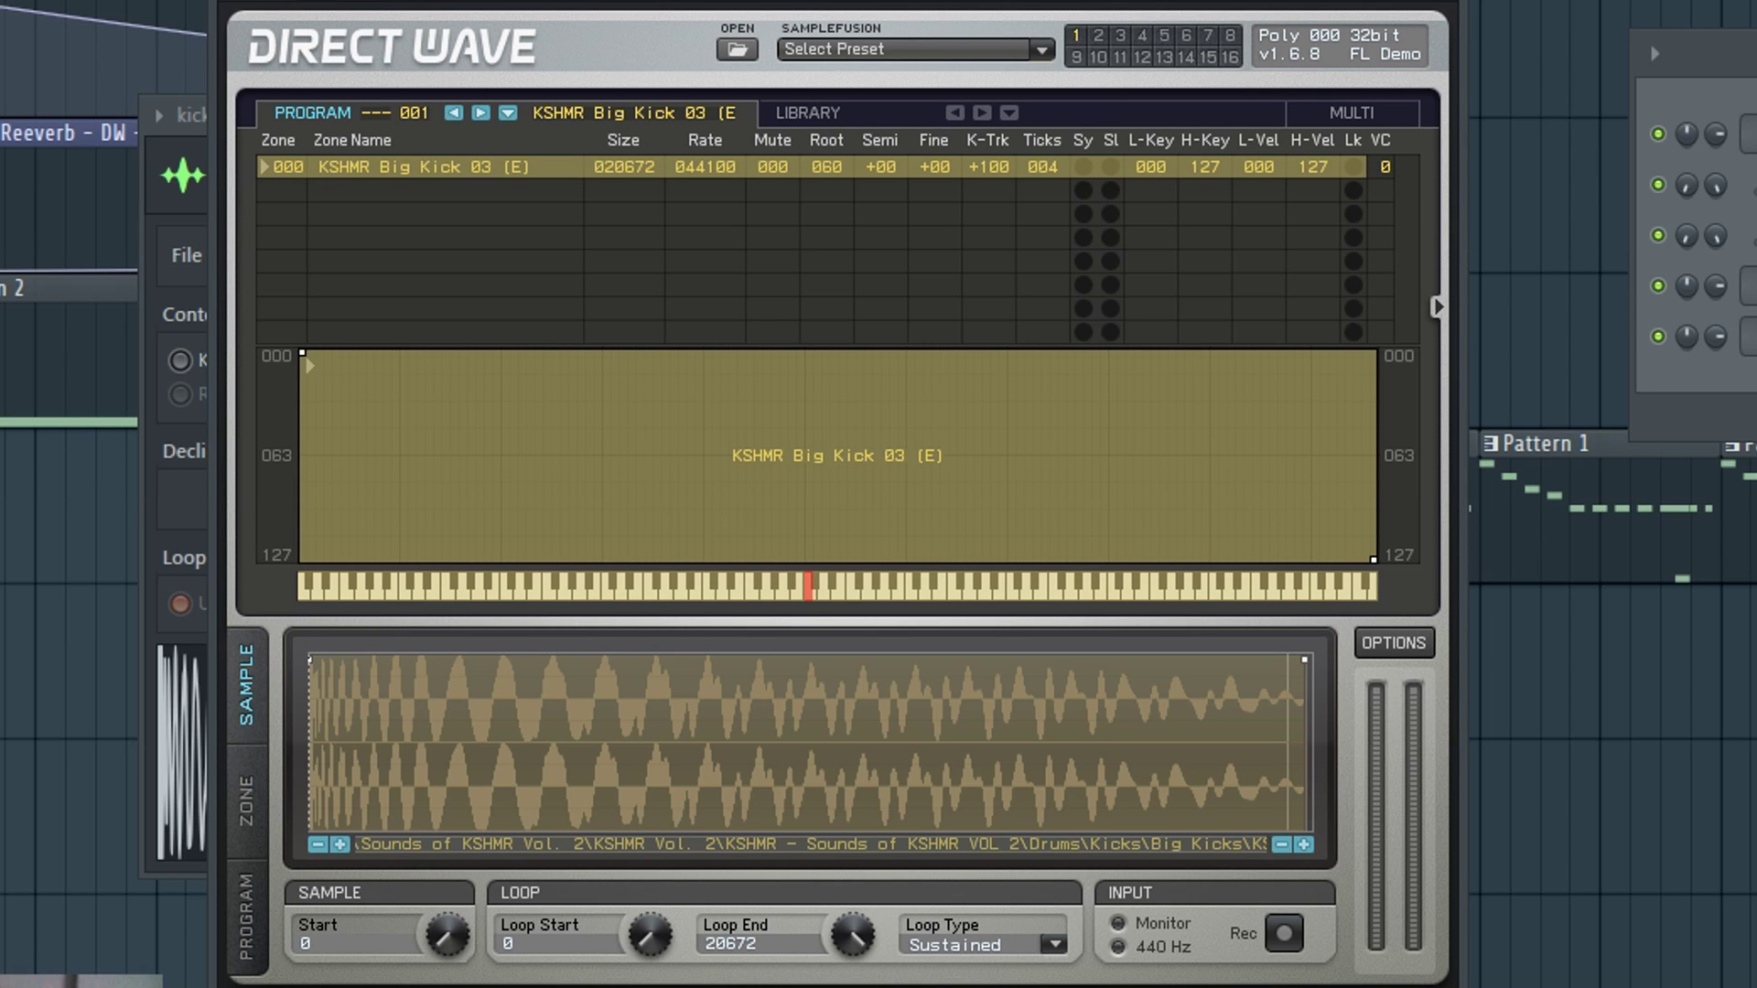
key(j)
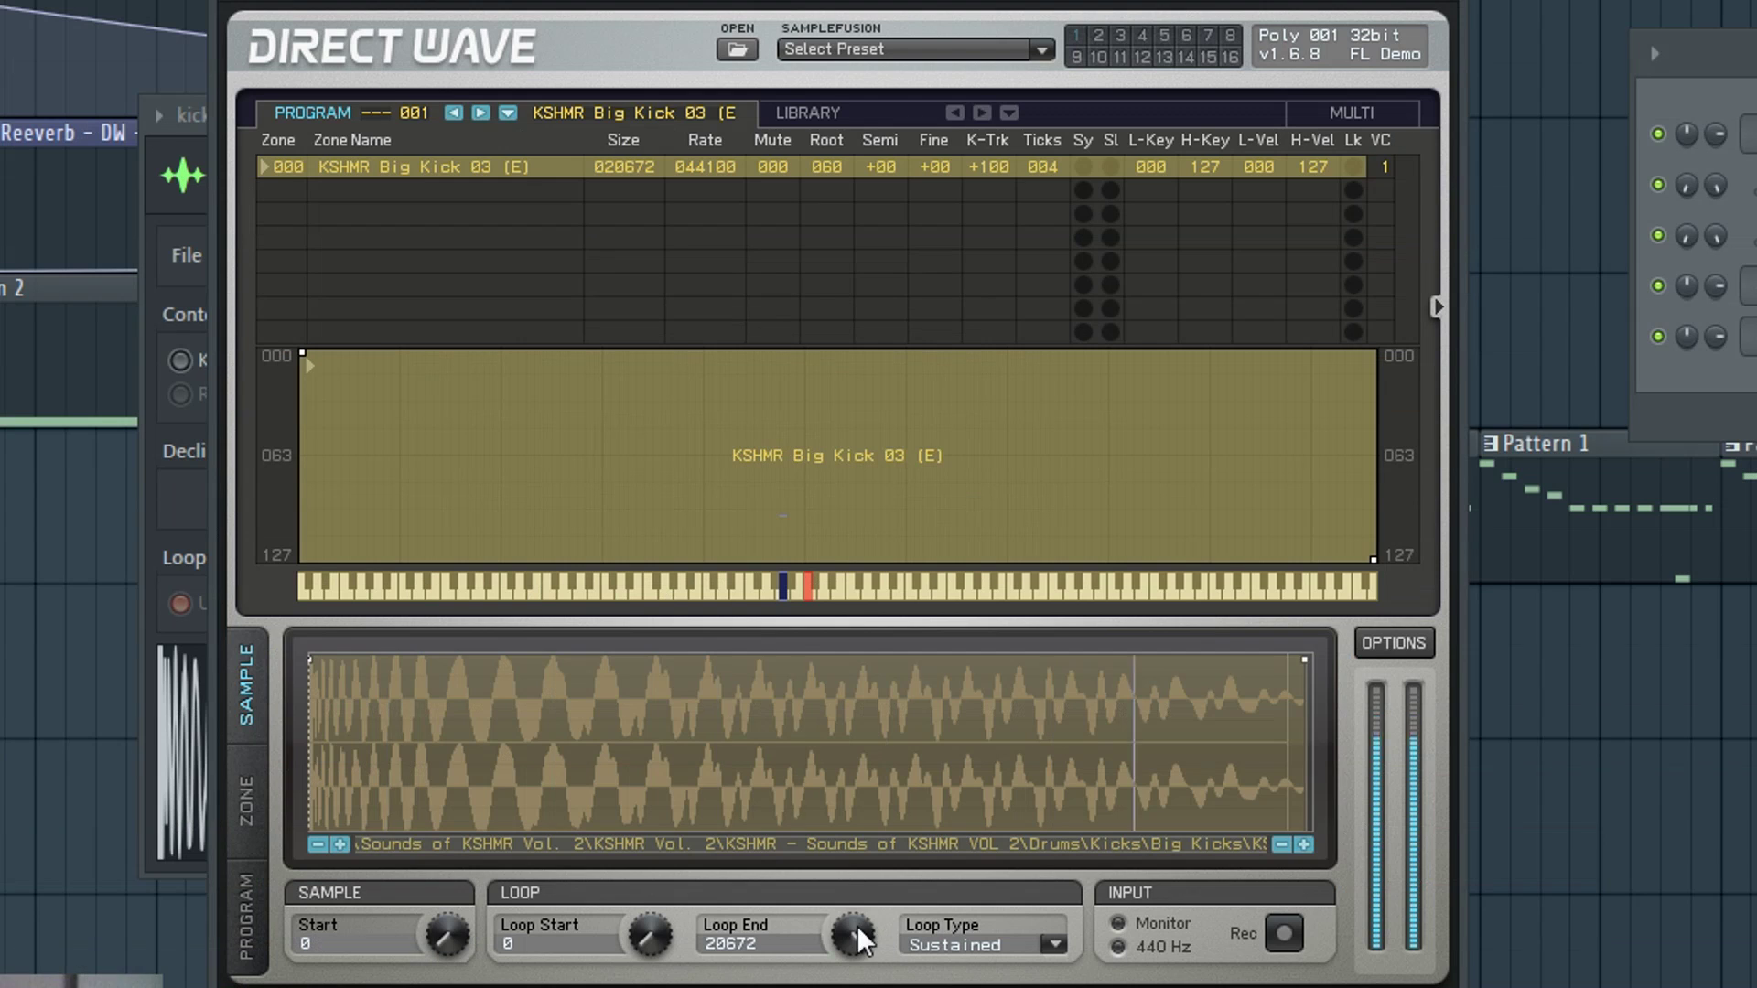
Turn the kick's Loop End knob down from 20672 to 65.
mouse_move(860, 938)
mouse_down()
mouse_move(860, 975)
mouse_move(852, 937)
mouse_move(852, 956)
mouse_up()
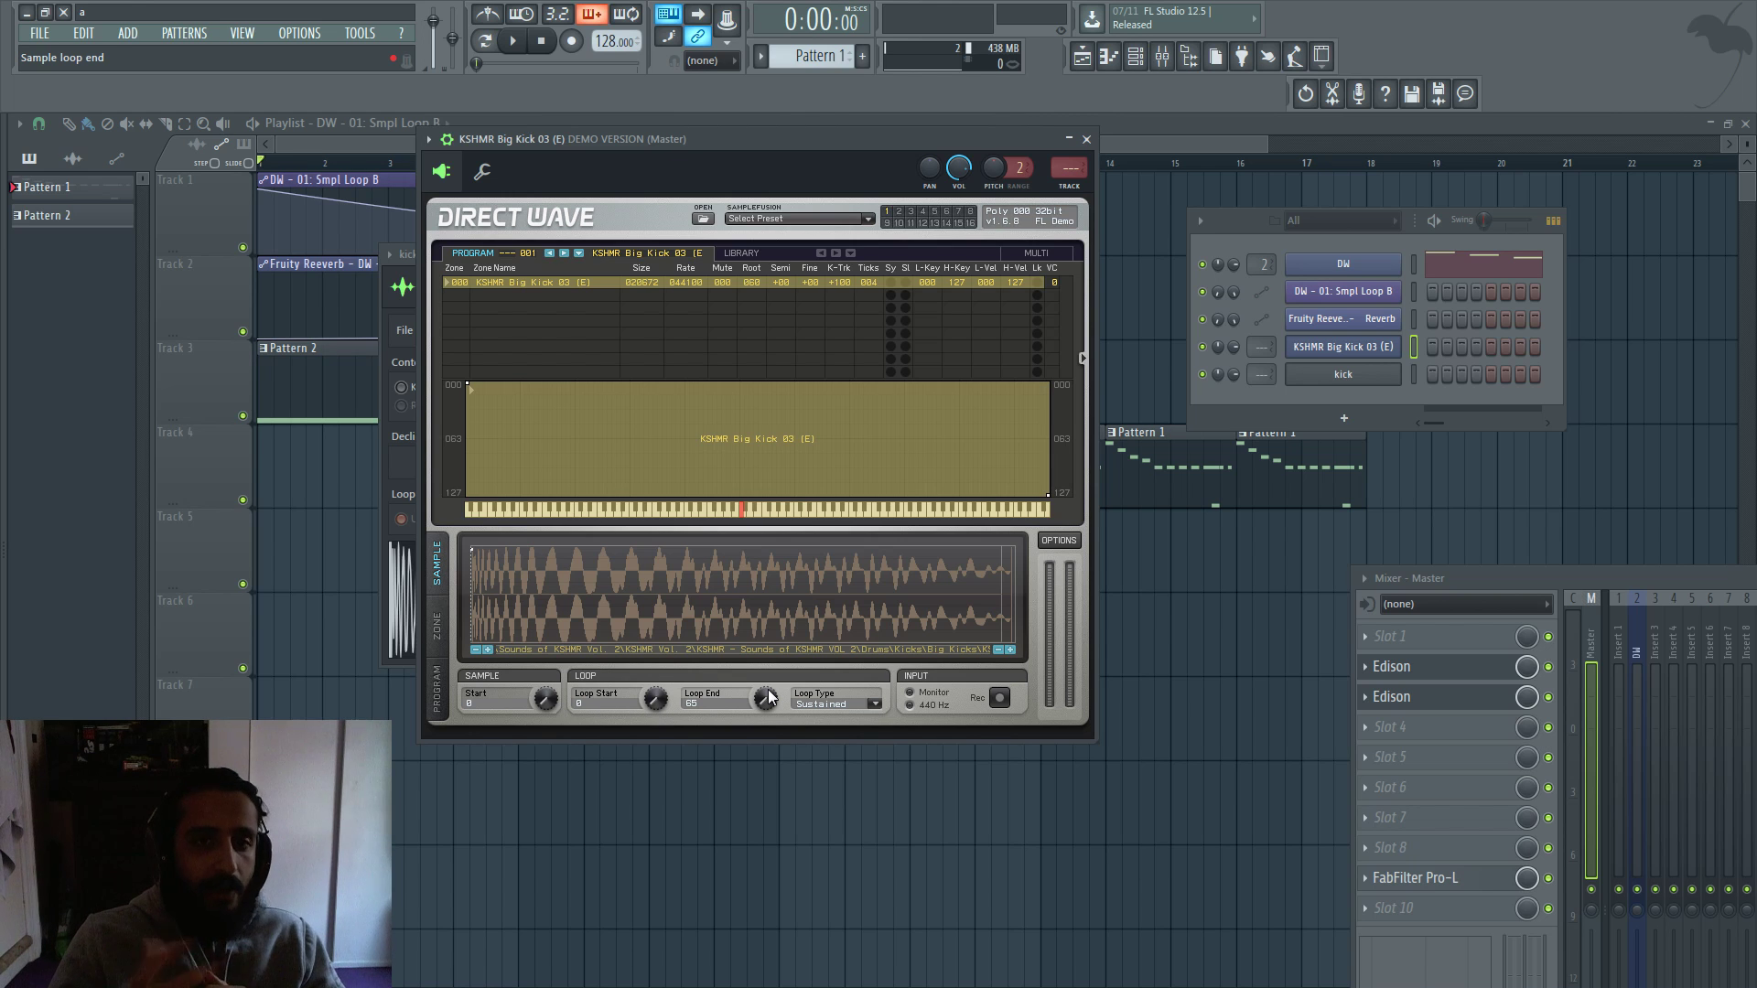
Bend Track 1's DW sample-loop automation curve down and back up, then play the song.
click(397, 140)
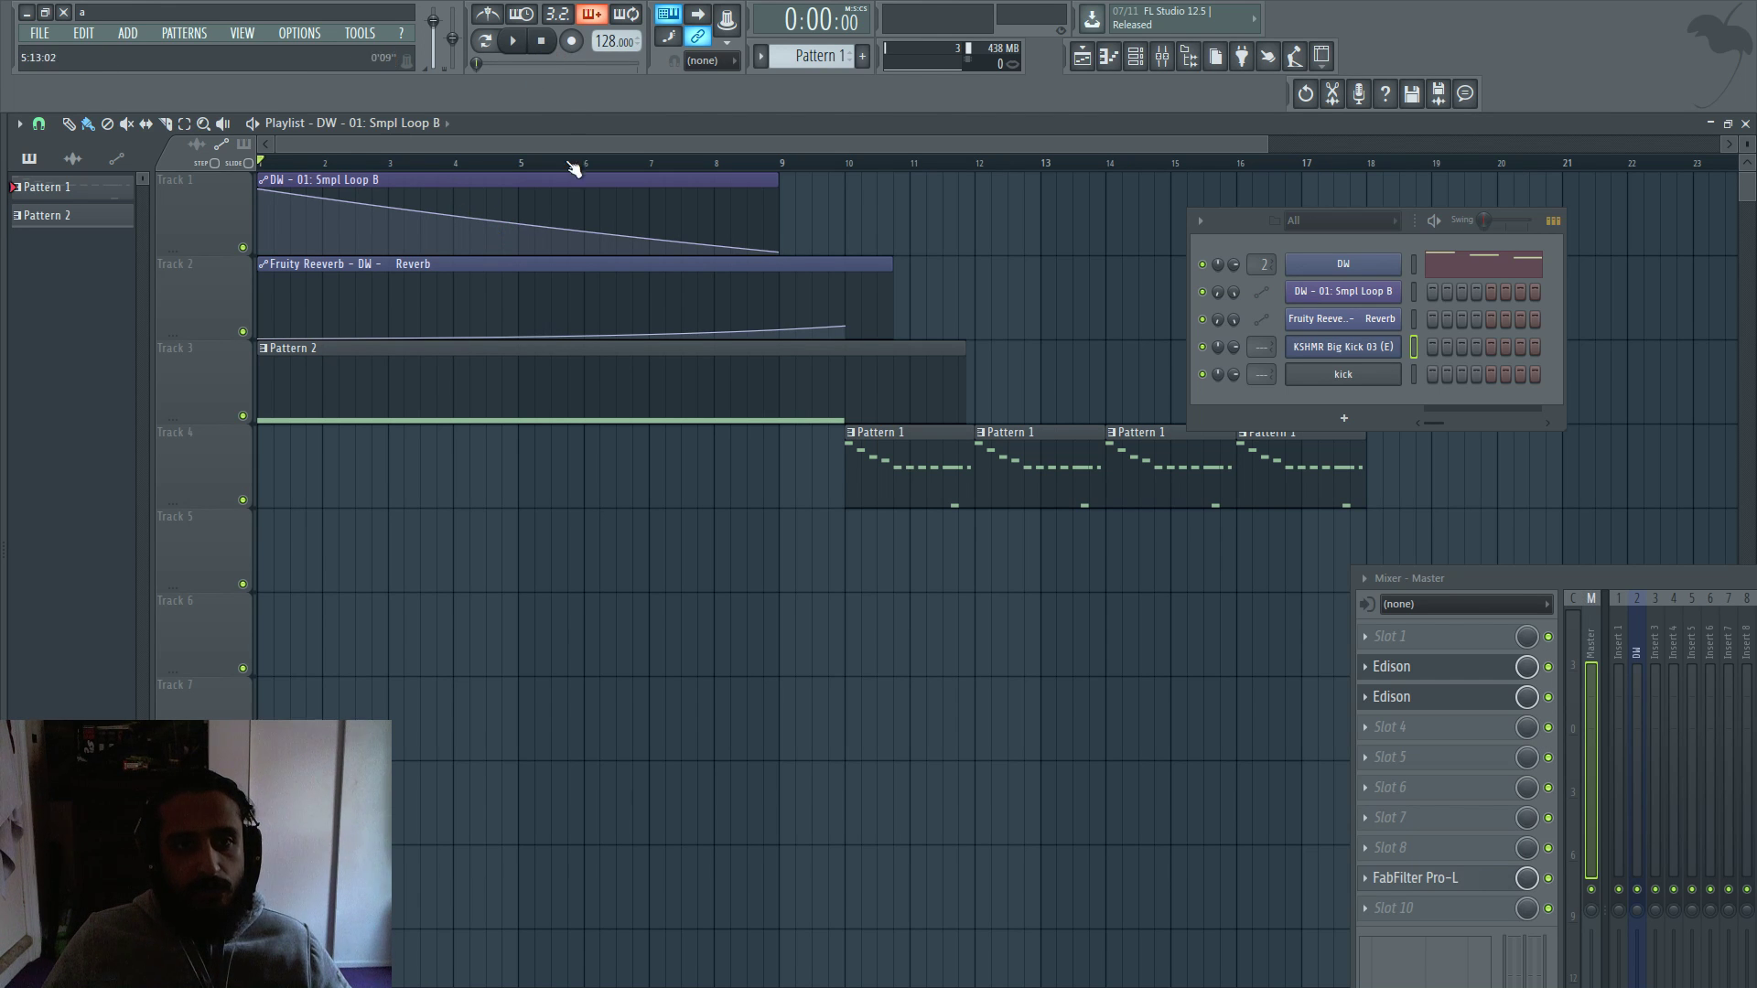
key(space)
drag(518, 224, 518, 268)
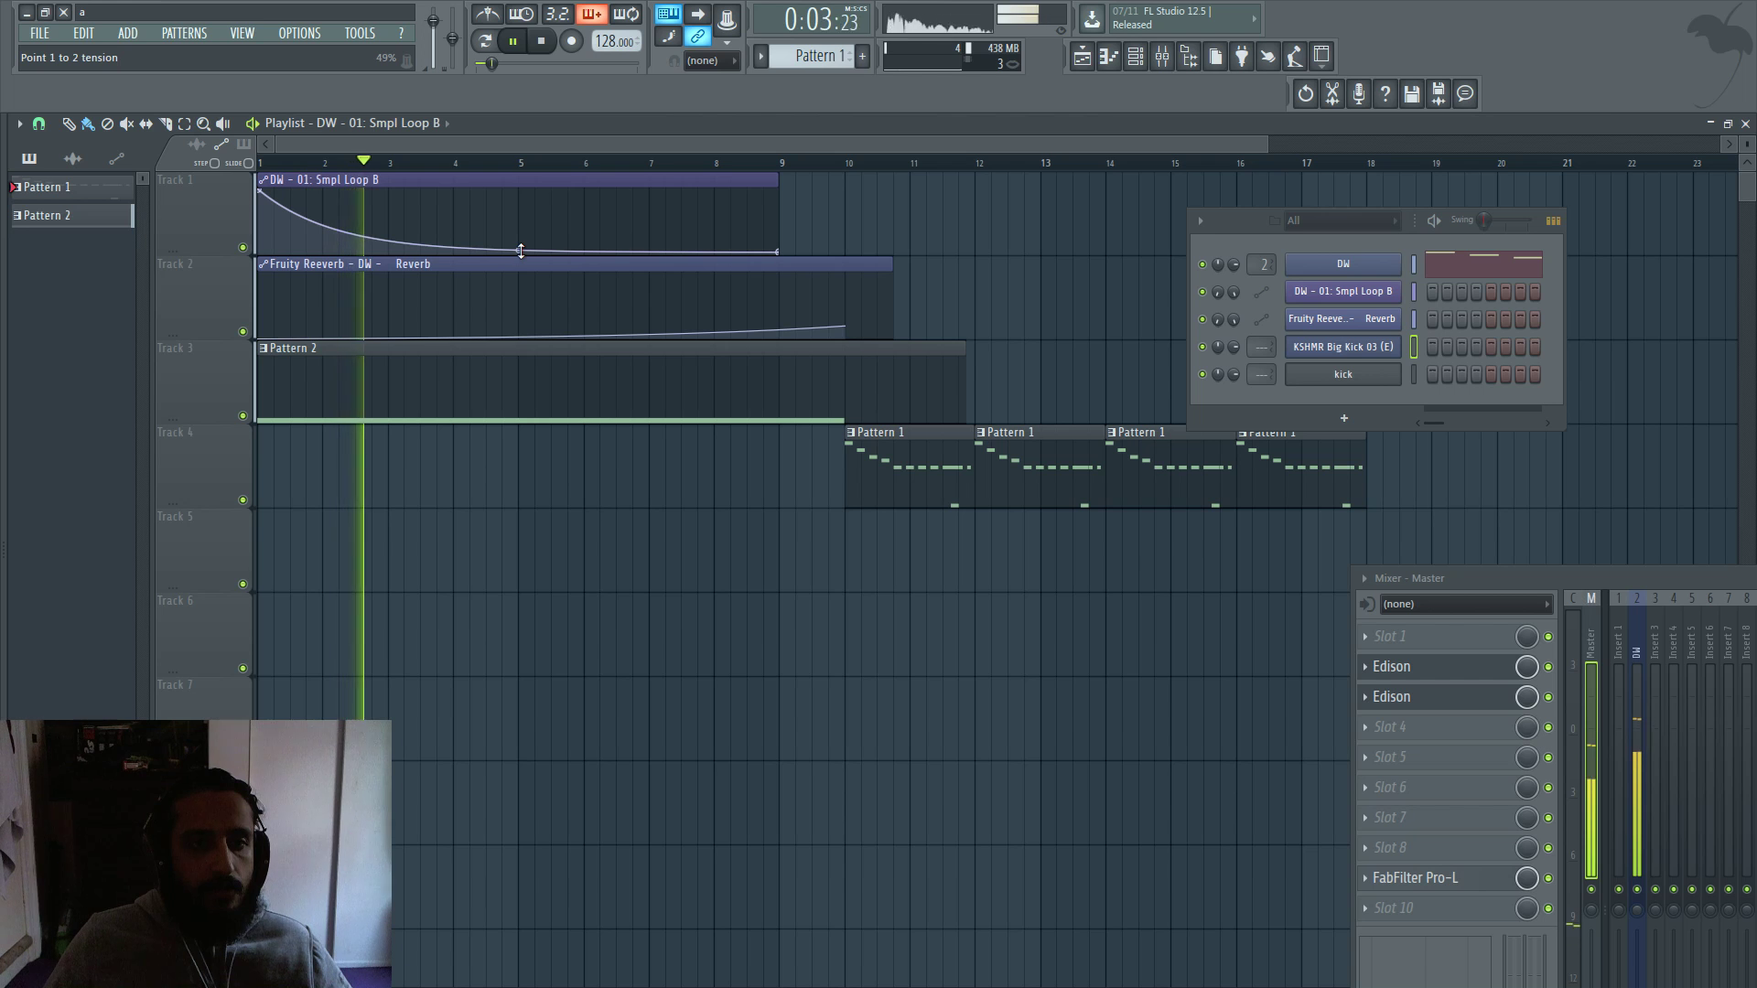
key(space)
drag(521, 251, 518, 209)
key(space)
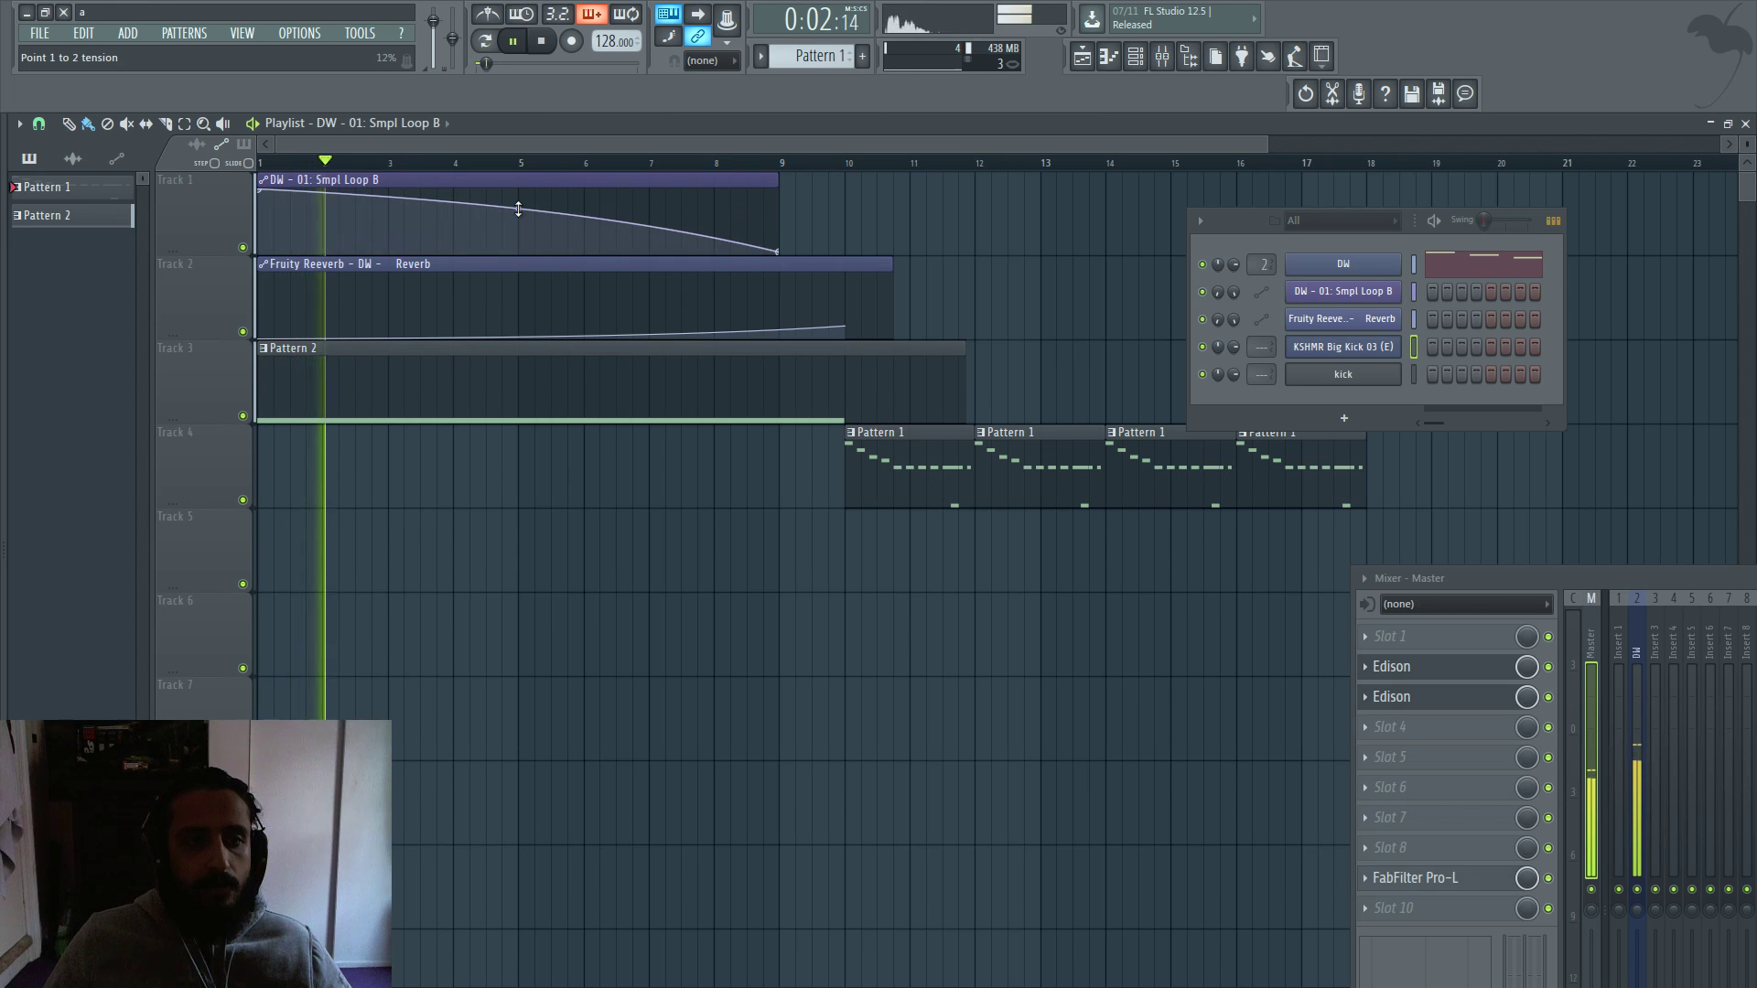
Stop playback with the transport's Stop button.
click(546, 44)
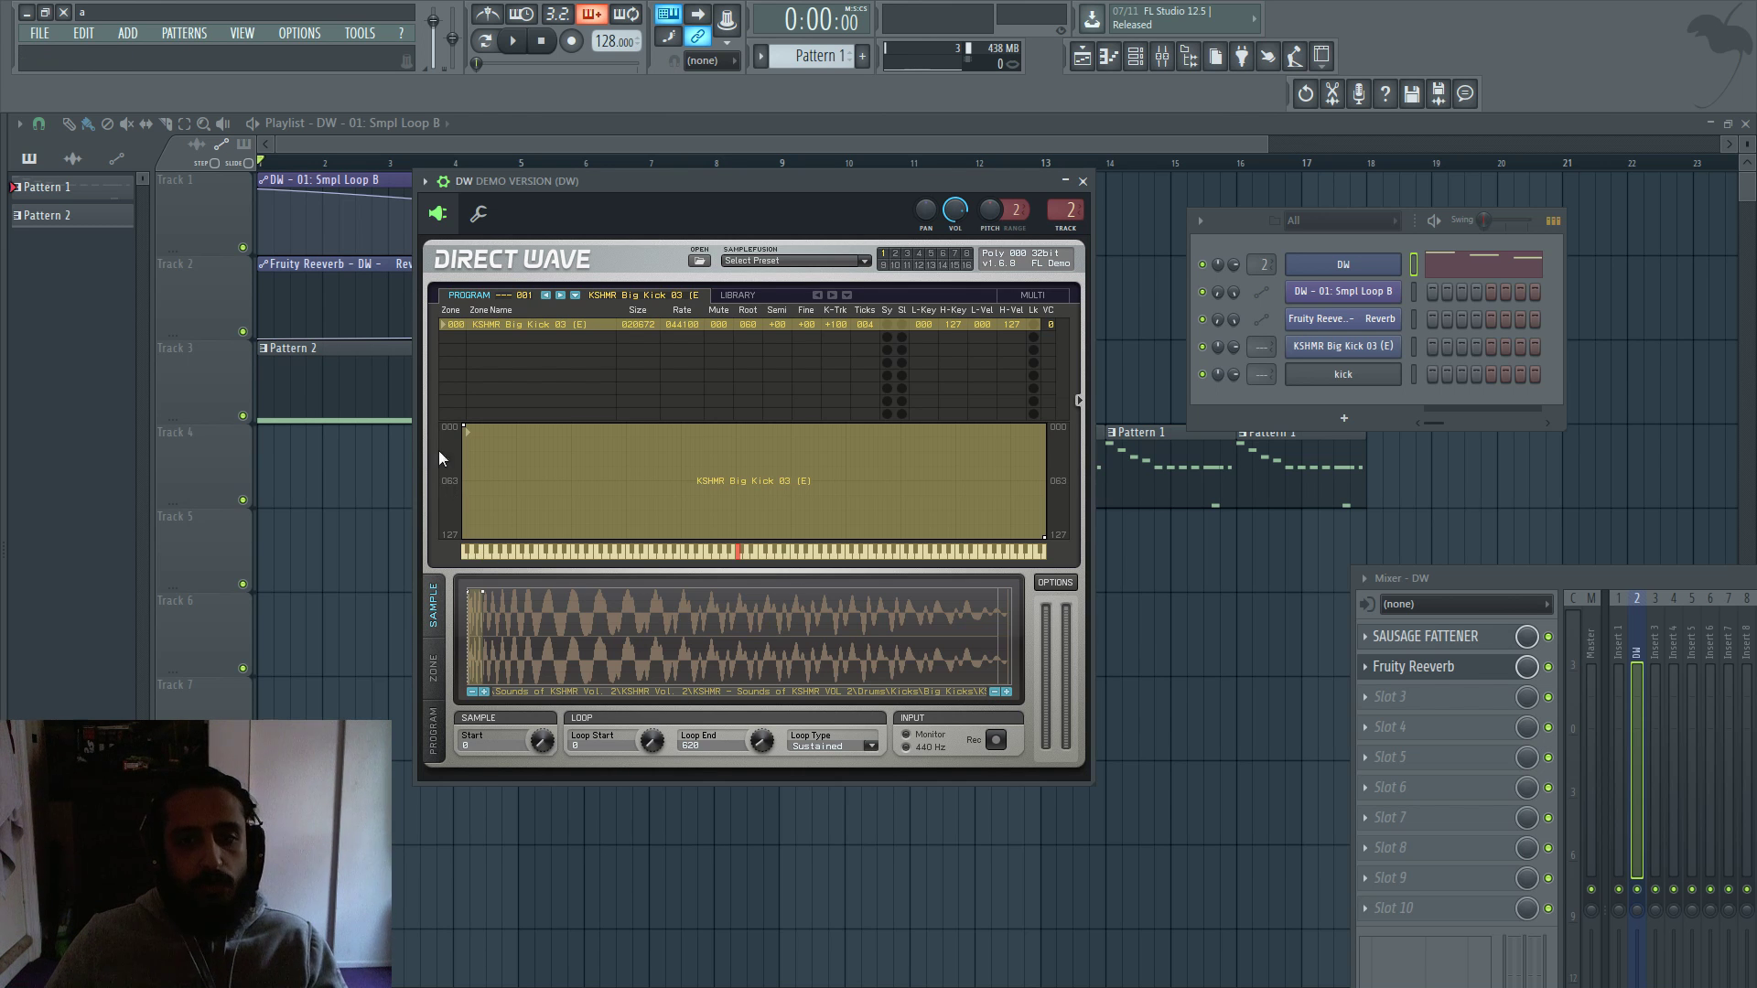
Open Pattern 2 in the piano roll to inspect its long C5 kick note.
click(393, 396)
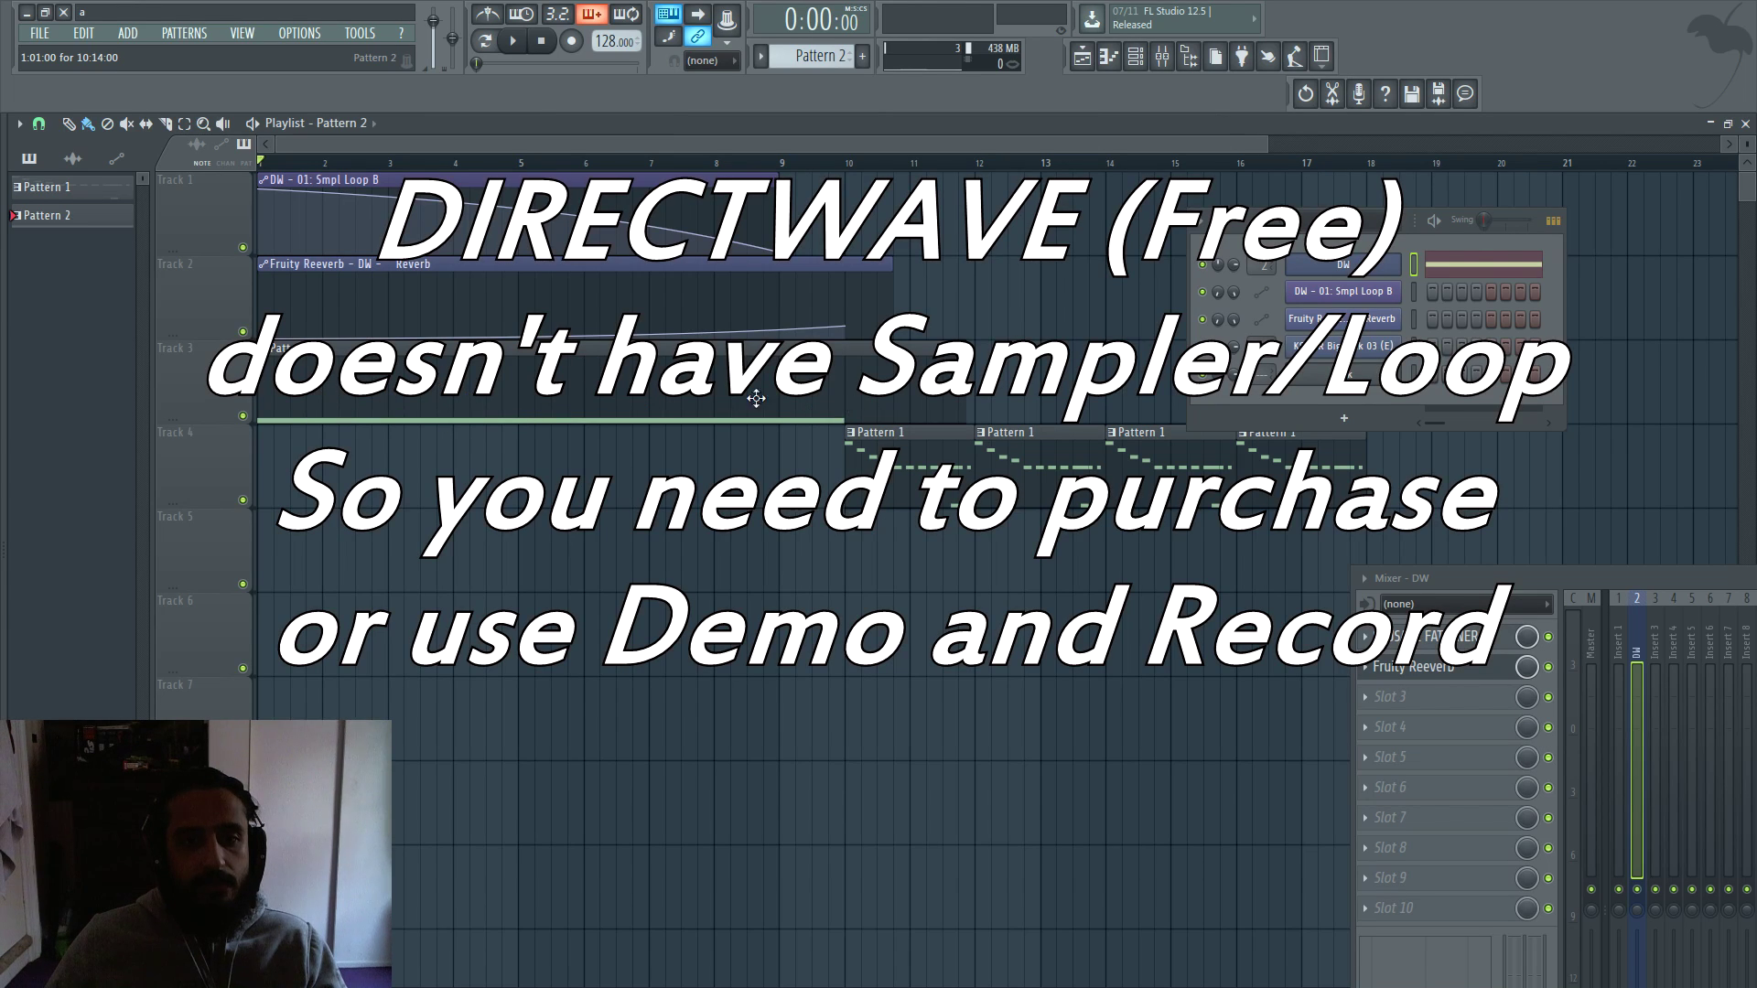
double_click(618, 395)
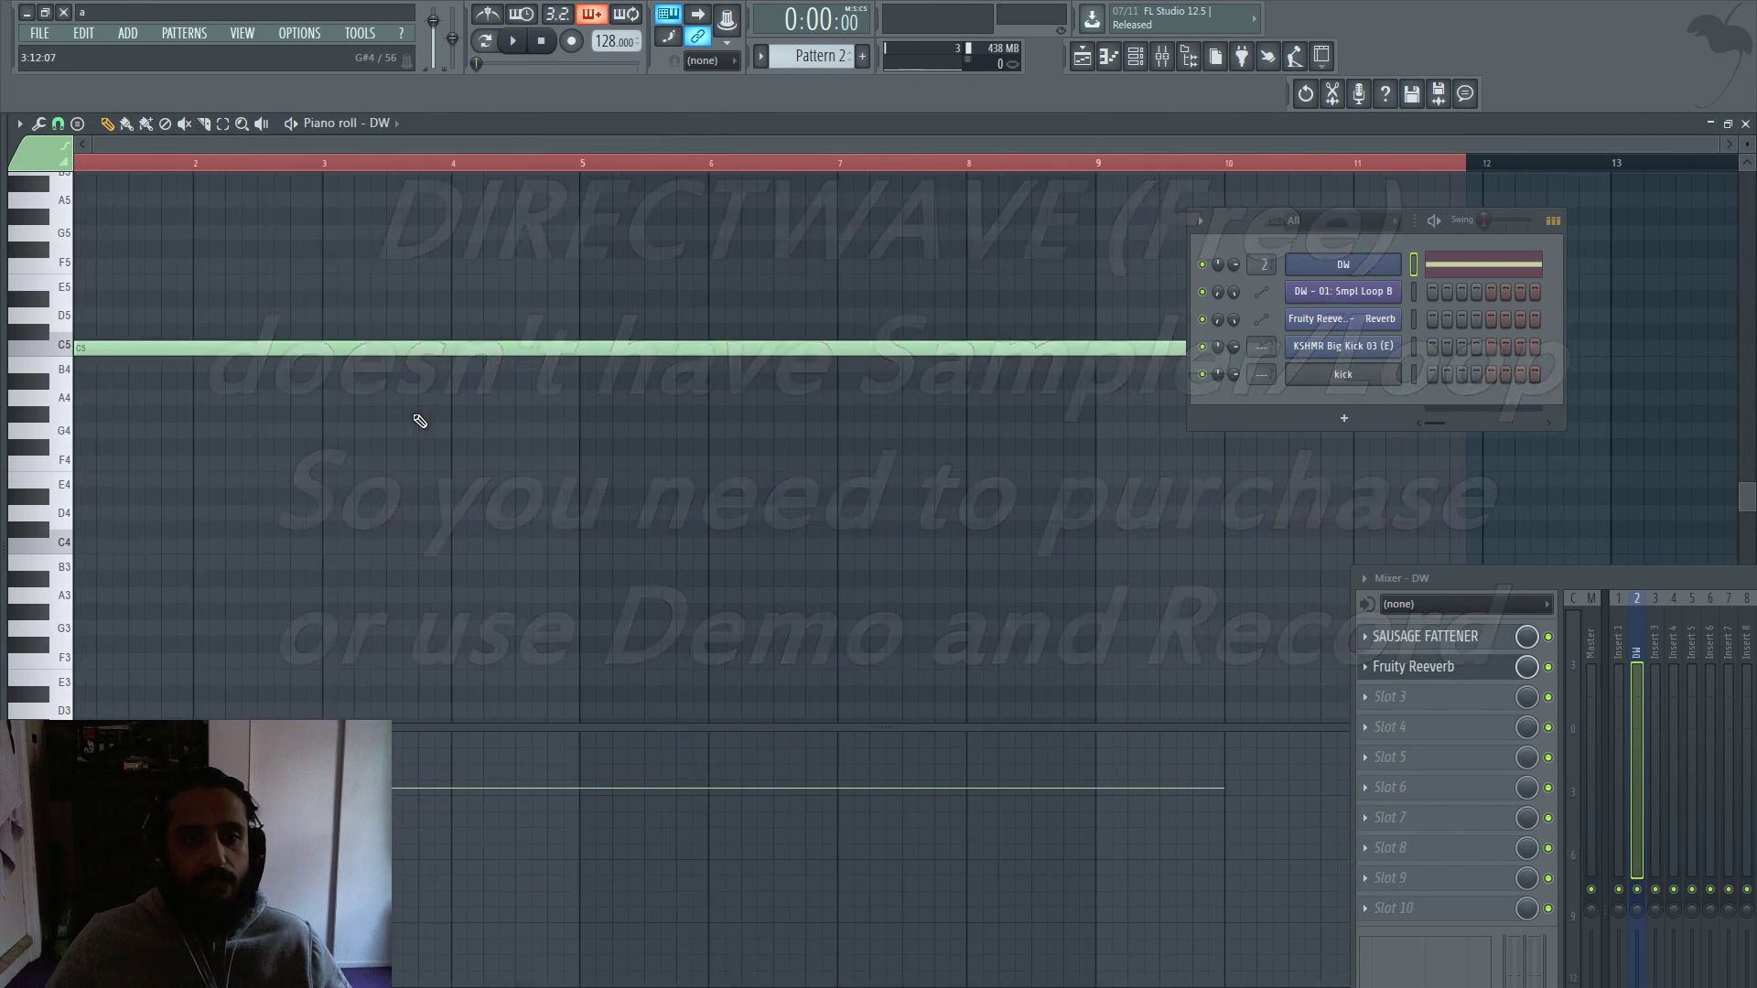
drag(1192, 268, 1297, 470)
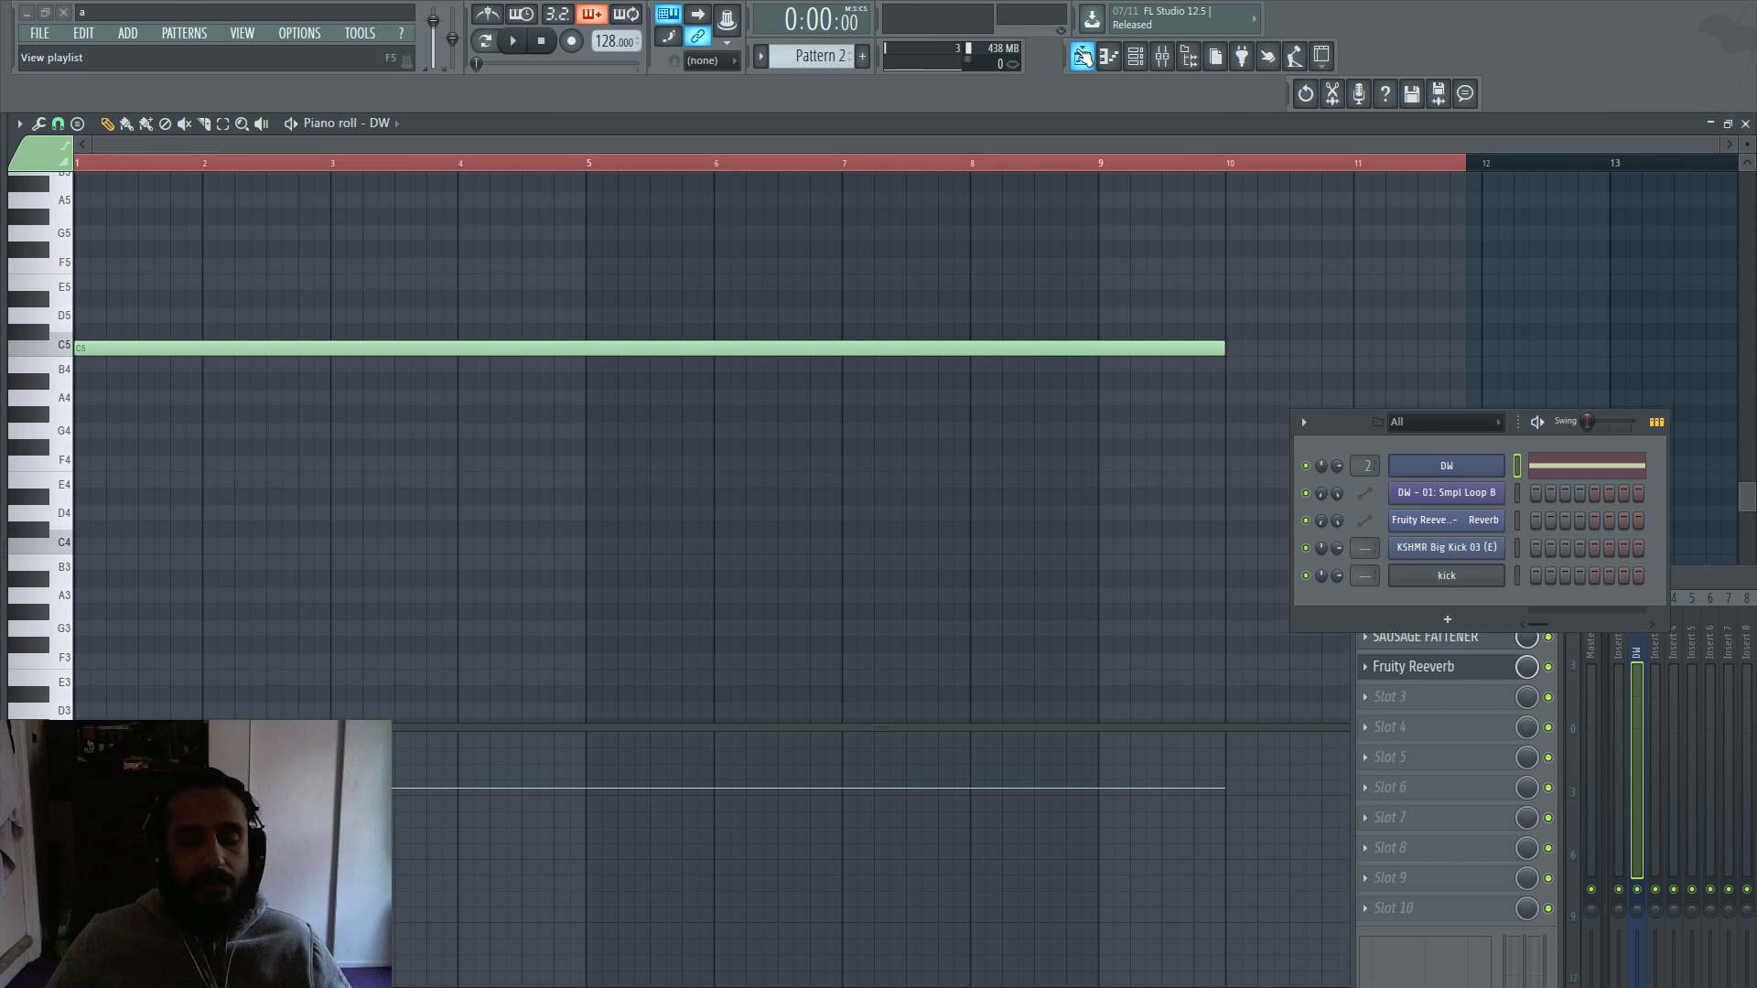
Back in the playlist, play the song from bar 10 to hear the kick loop, then stop.
key(F5)
drag(861, 163, 847, 163)
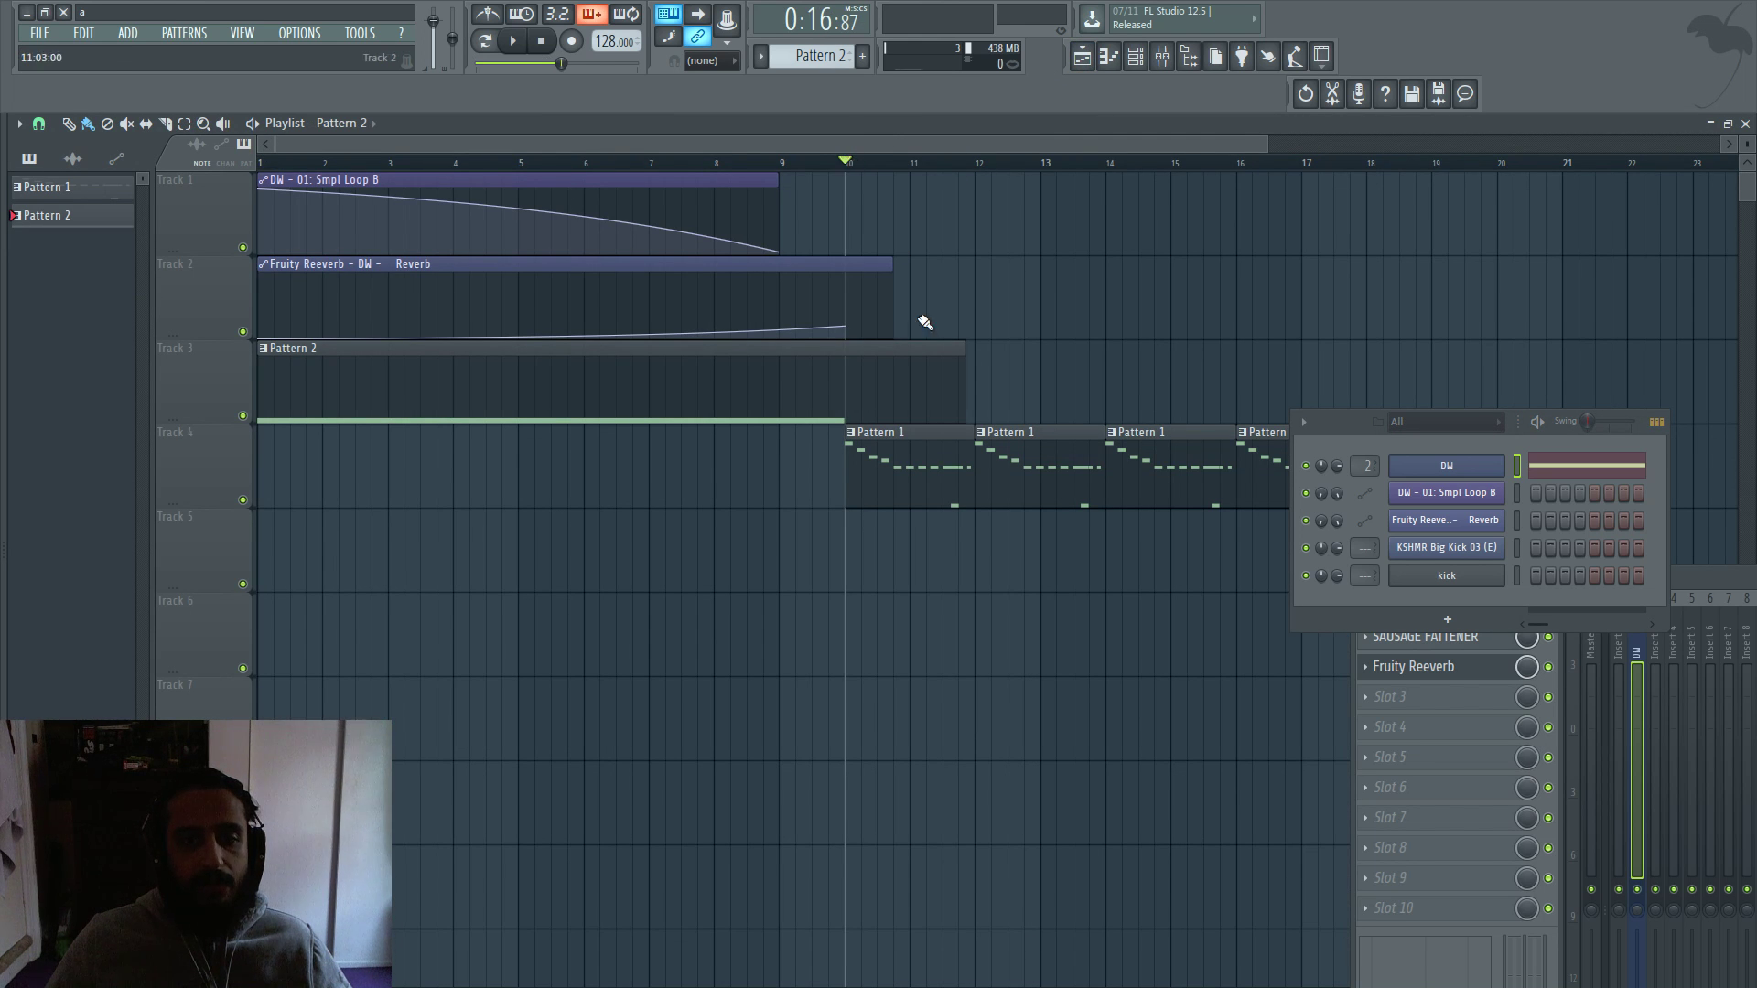
key(space)
key(space)
key(space)
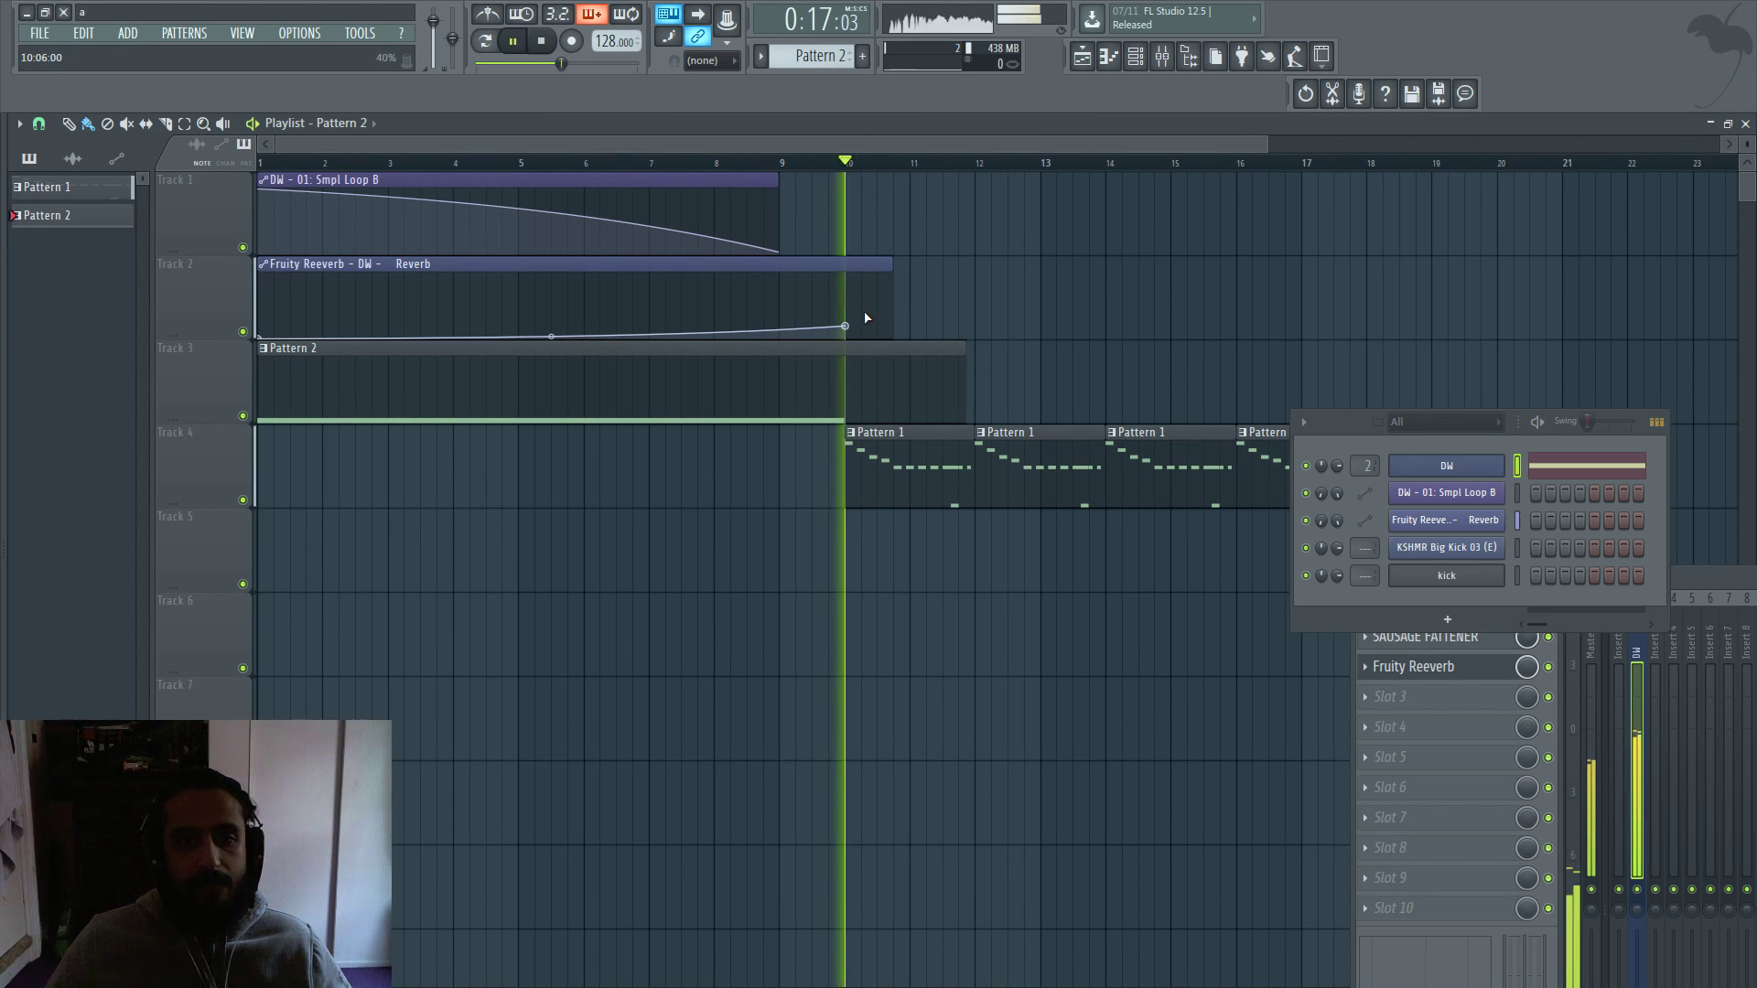
key(space)
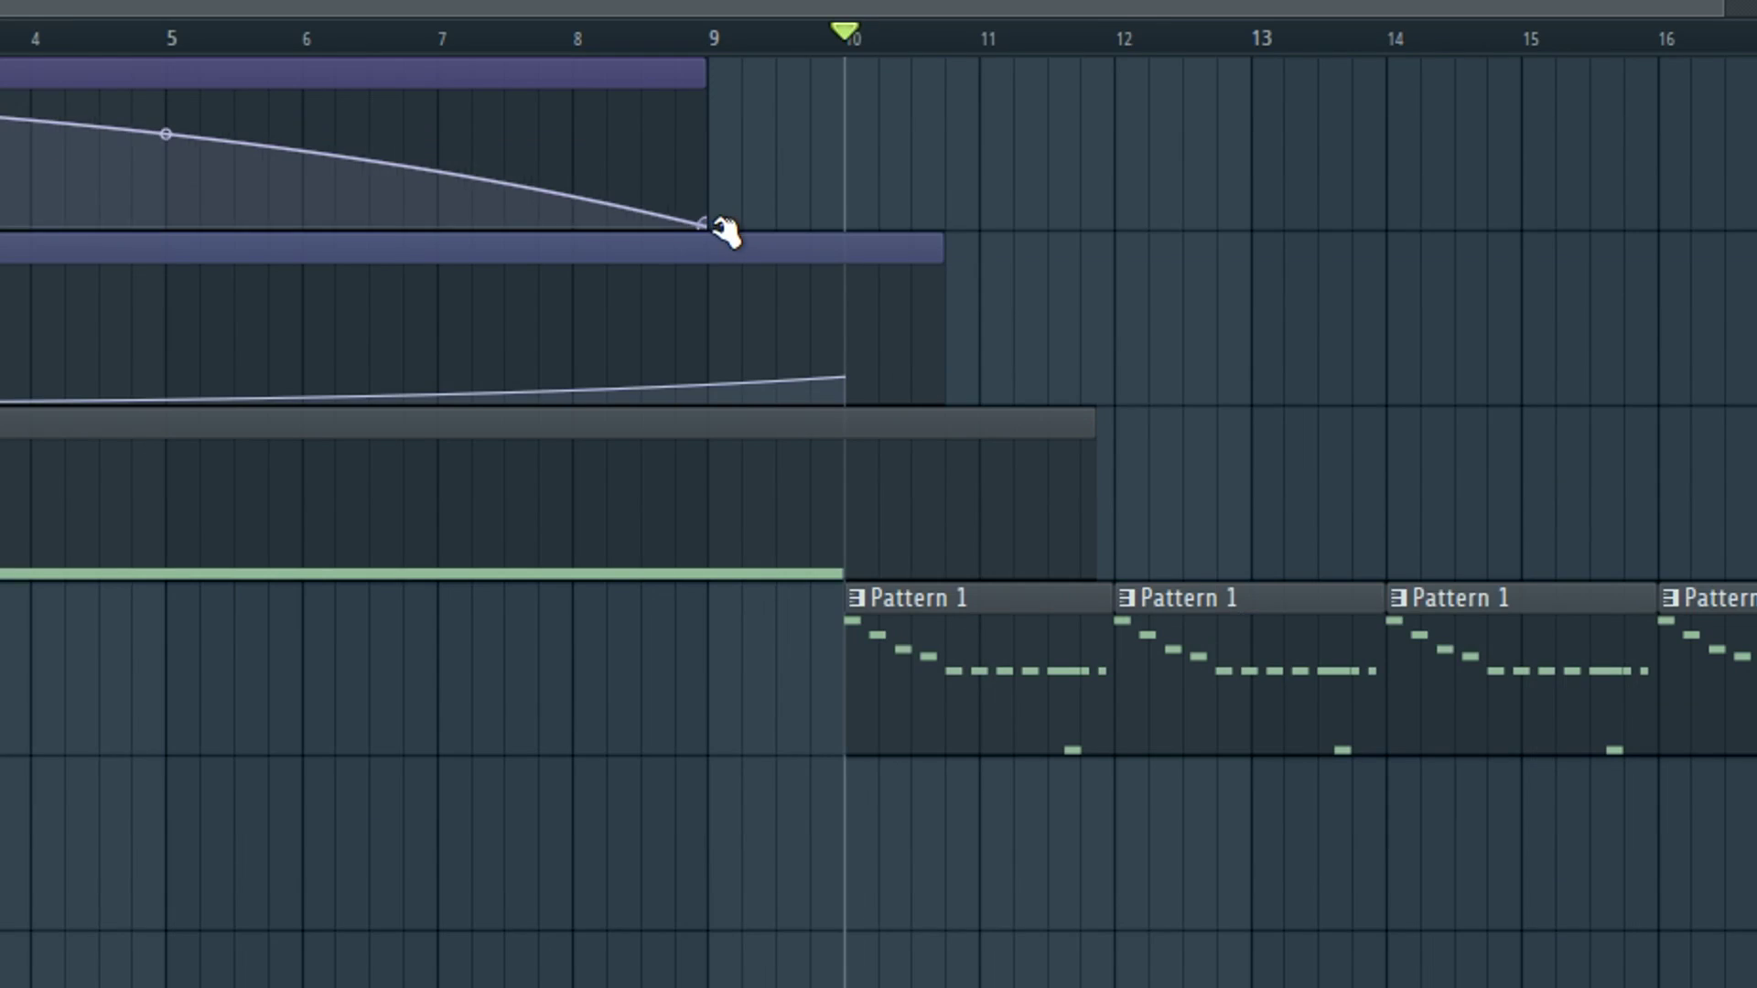
key(space)
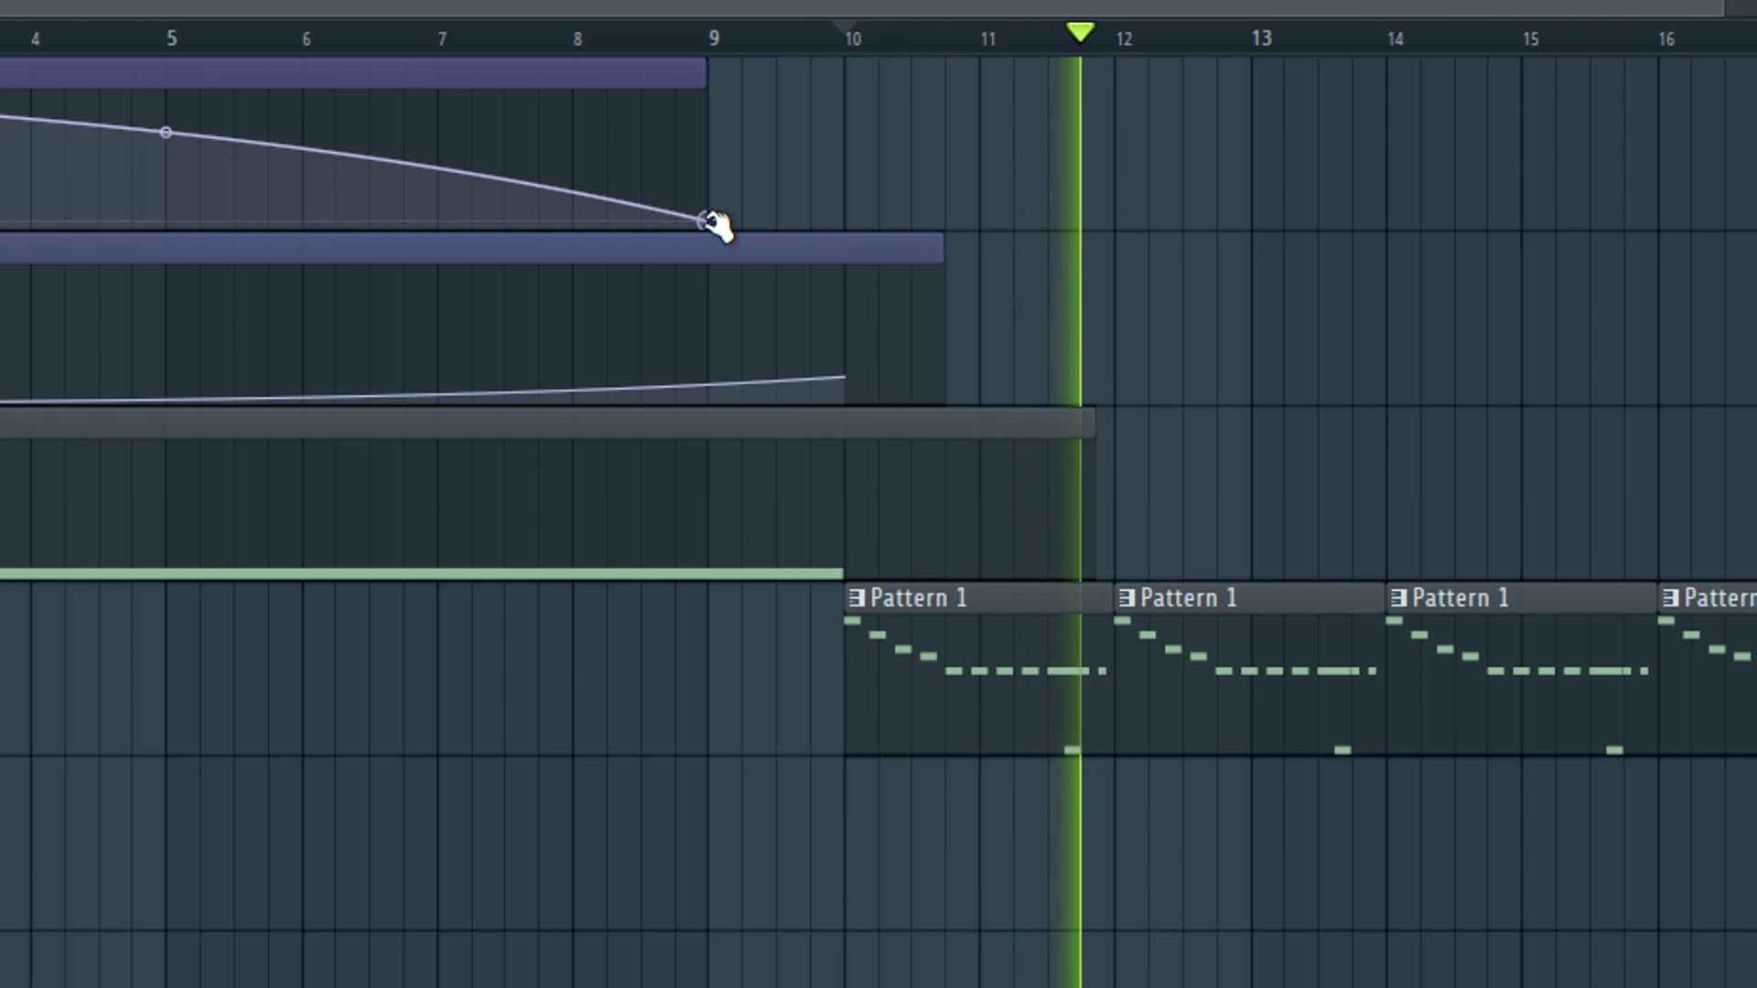
key(space)
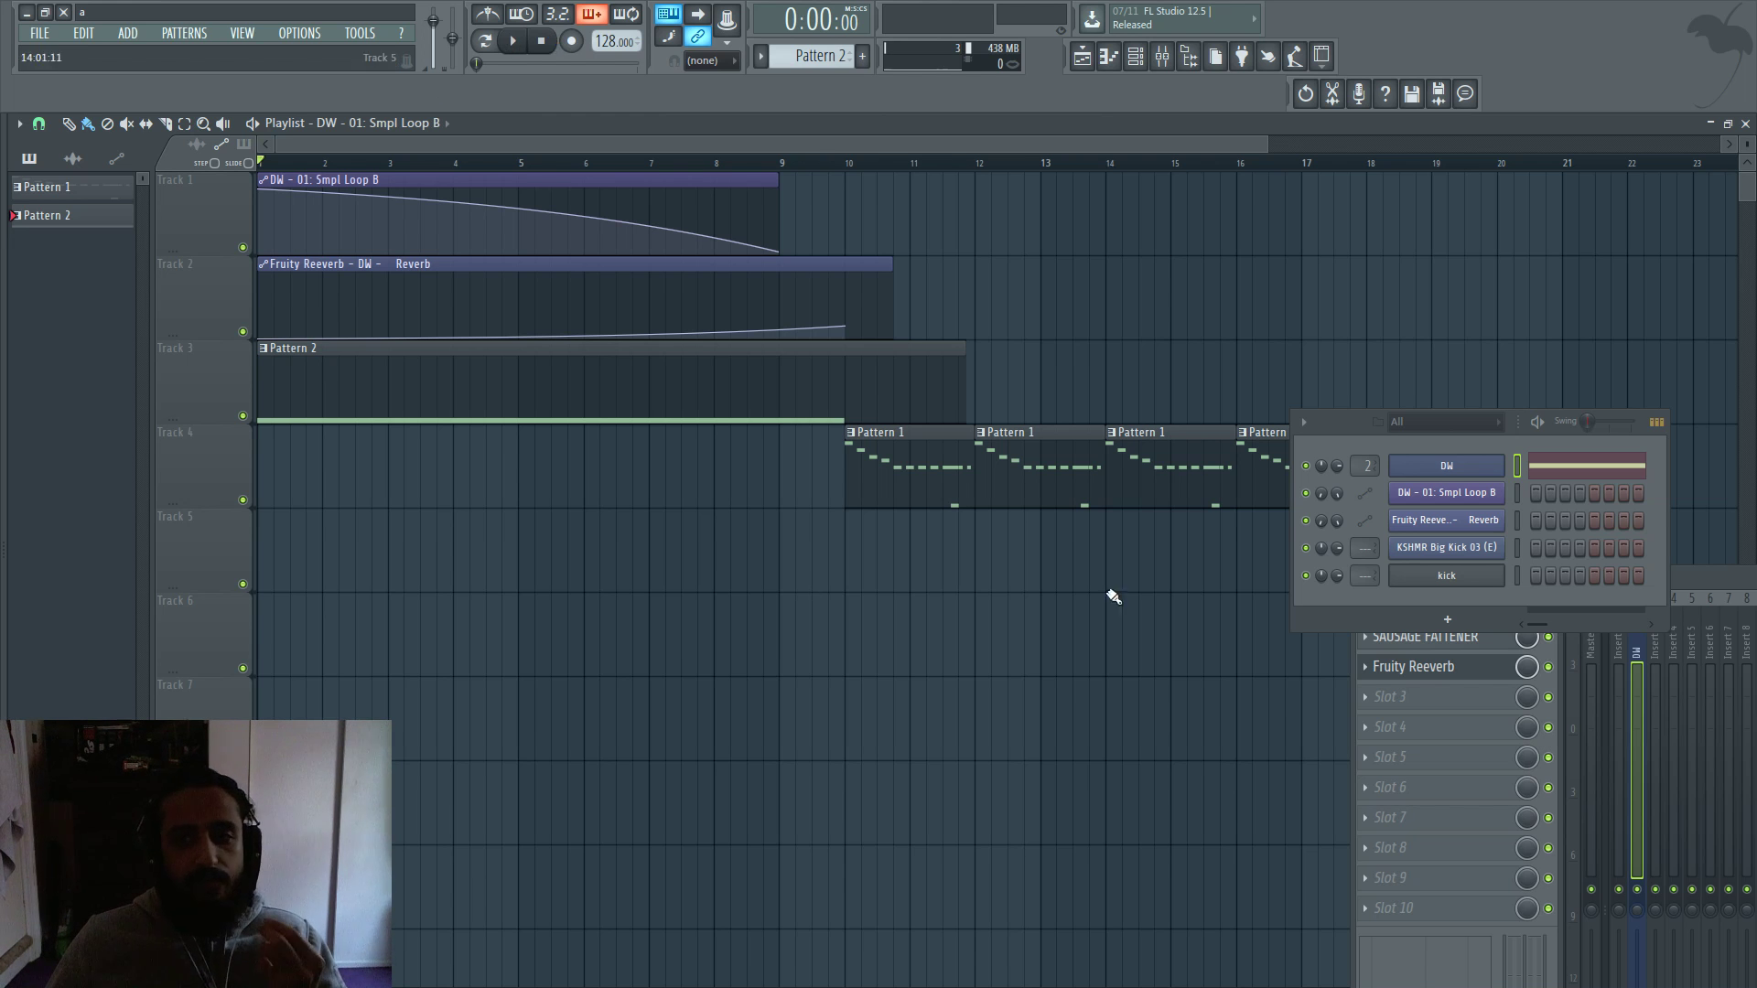
Briefly open DirectWave, then drag Track 1's automation tension from 10% up to about 35%.
click(1400, 467)
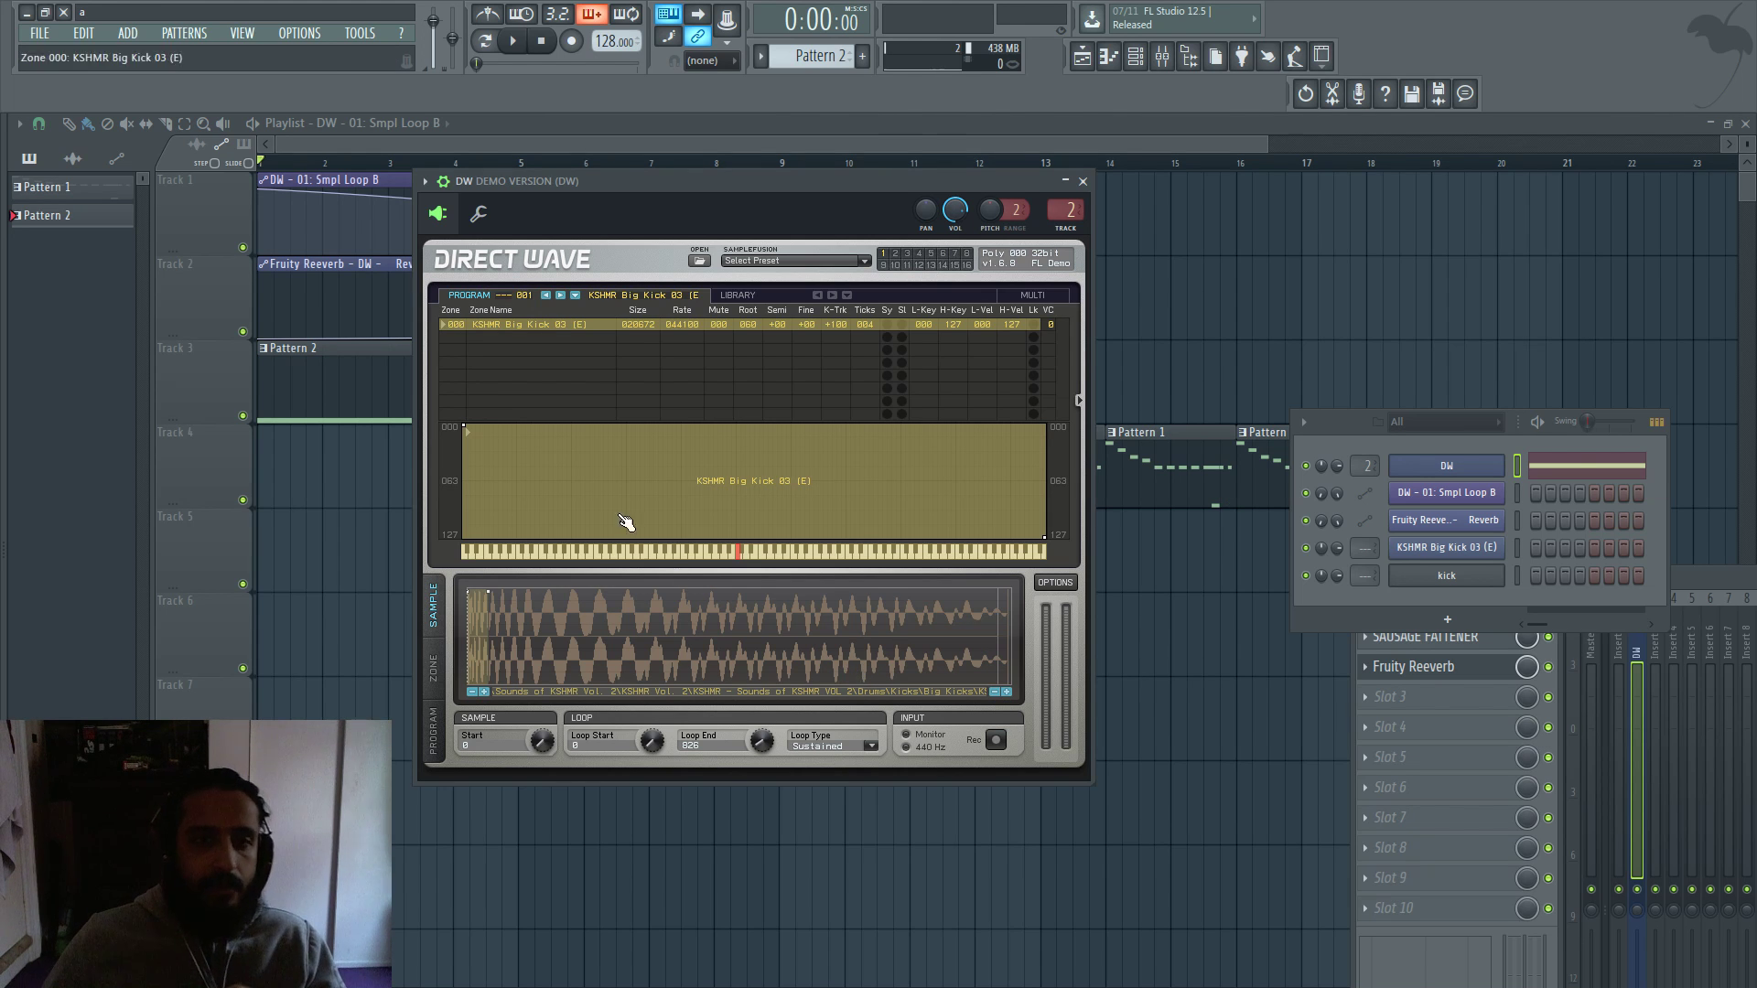
key(Escape)
mouse_move(518, 211)
mouse_down()
mouse_move(518, 194)
mouse_move(519, 222)
mouse_up()
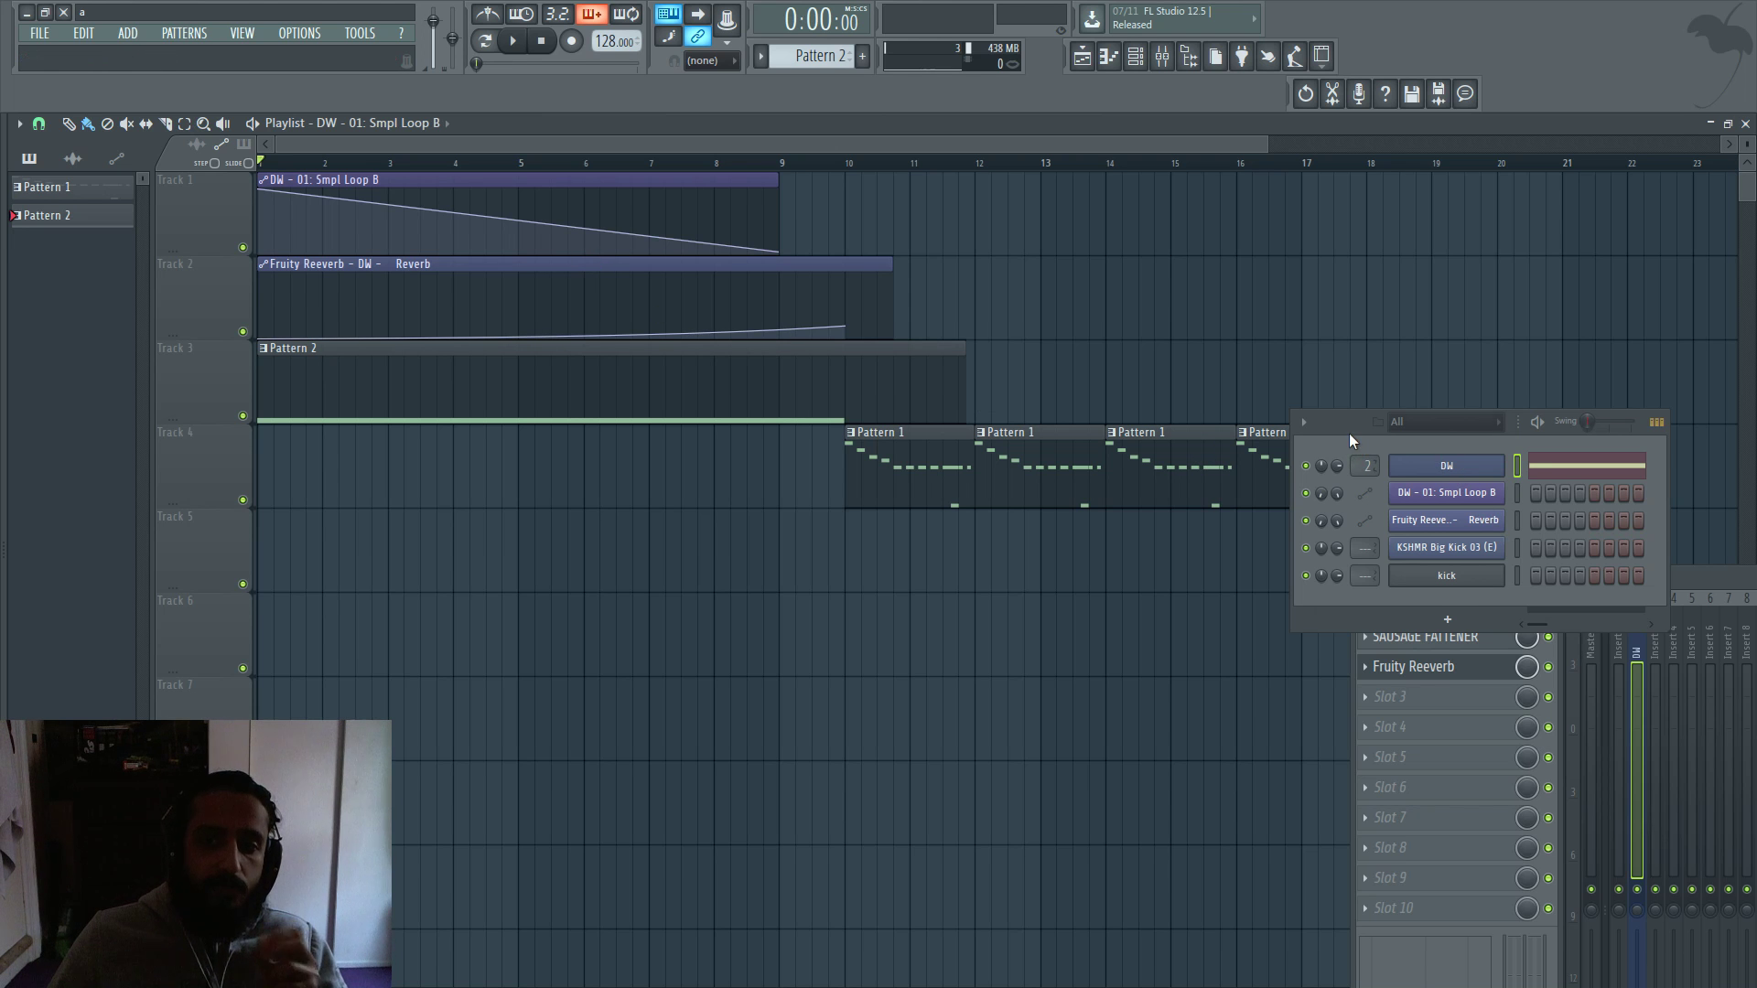
Open both Master-channel Edisons and place the empty one beside the kick Edison.
drag(1349, 431, 1132, 198)
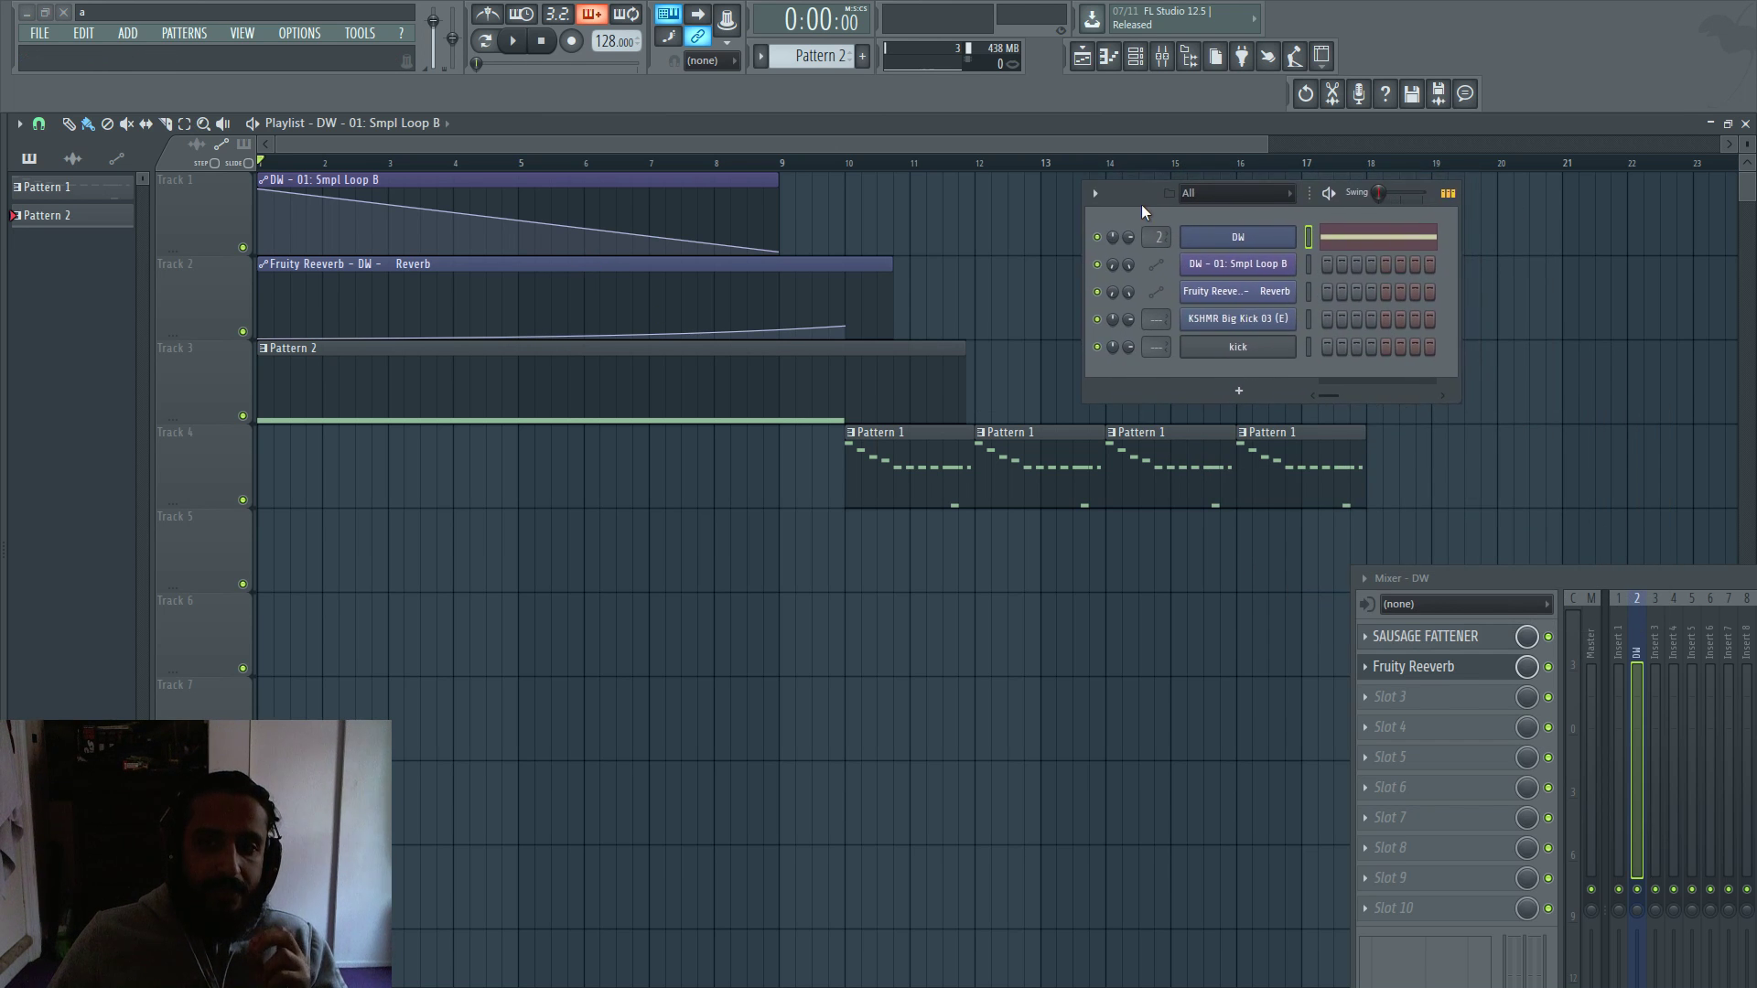
click(1595, 635)
click(1449, 667)
click(1450, 670)
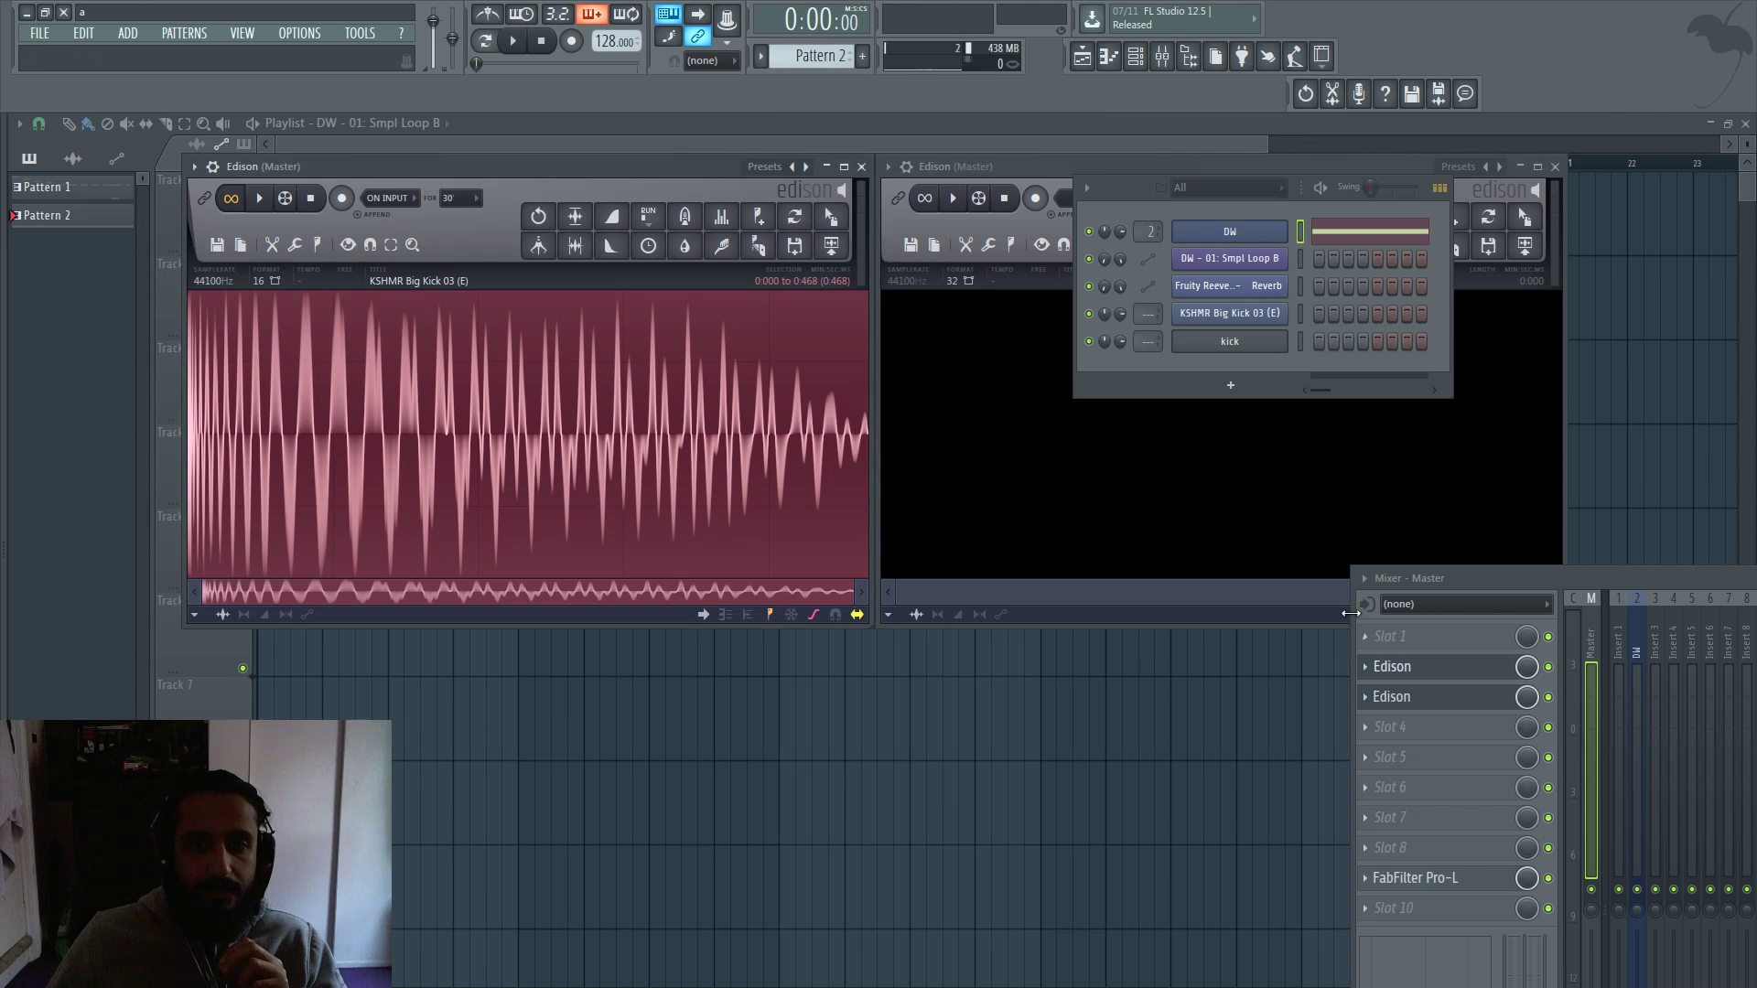
drag(950, 166, 838, 174)
drag(1111, 190, 1171, 704)
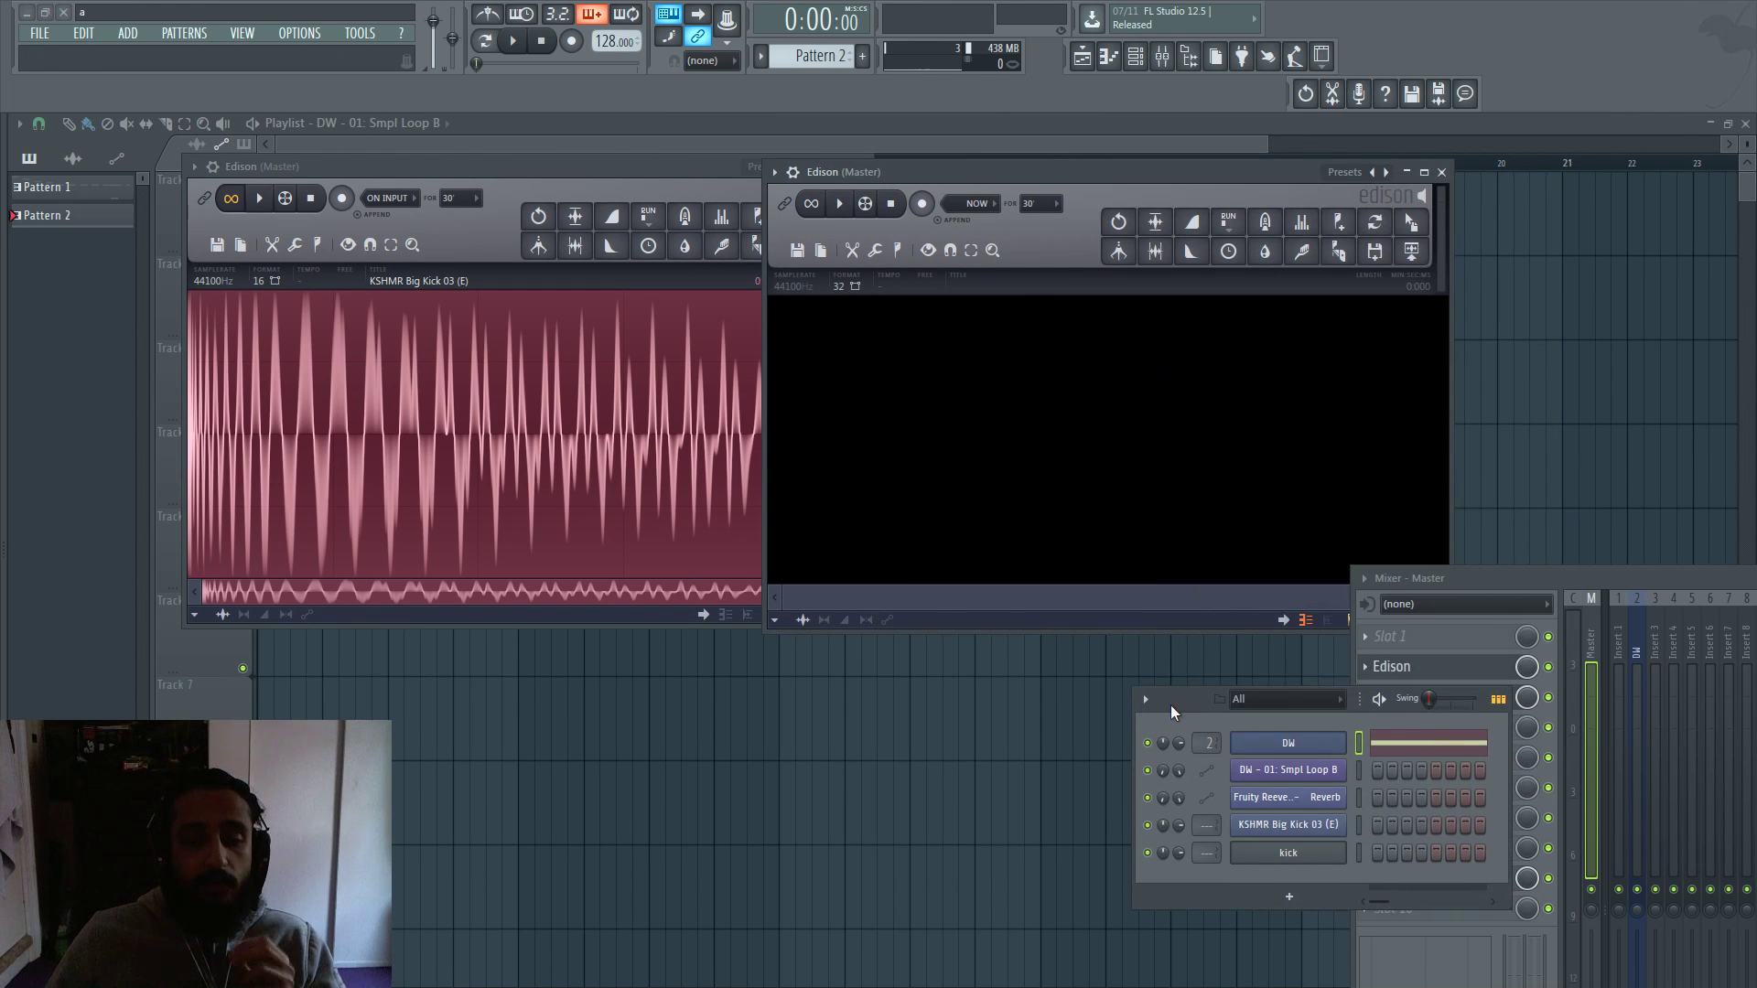
drag(895, 176, 1008, 172)
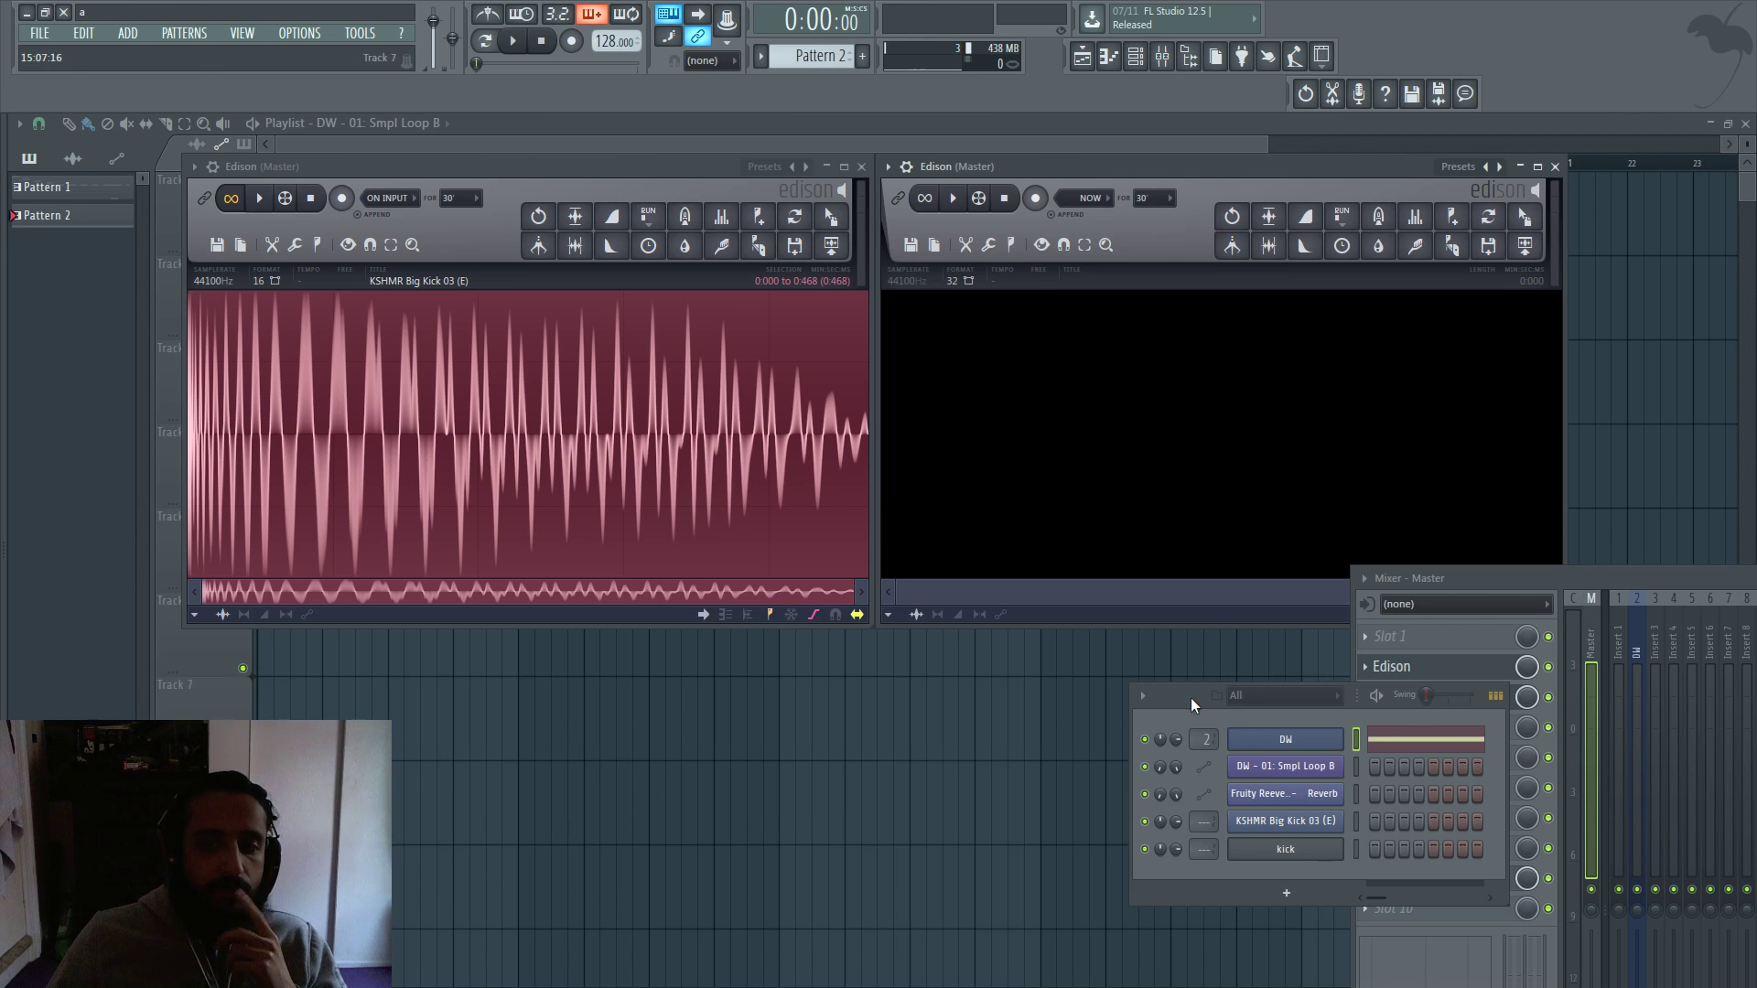
Identify which Master effect slots hold the kick Edison and the empty Edison, and keep both visible.
drag(1190, 698, 1016, 810)
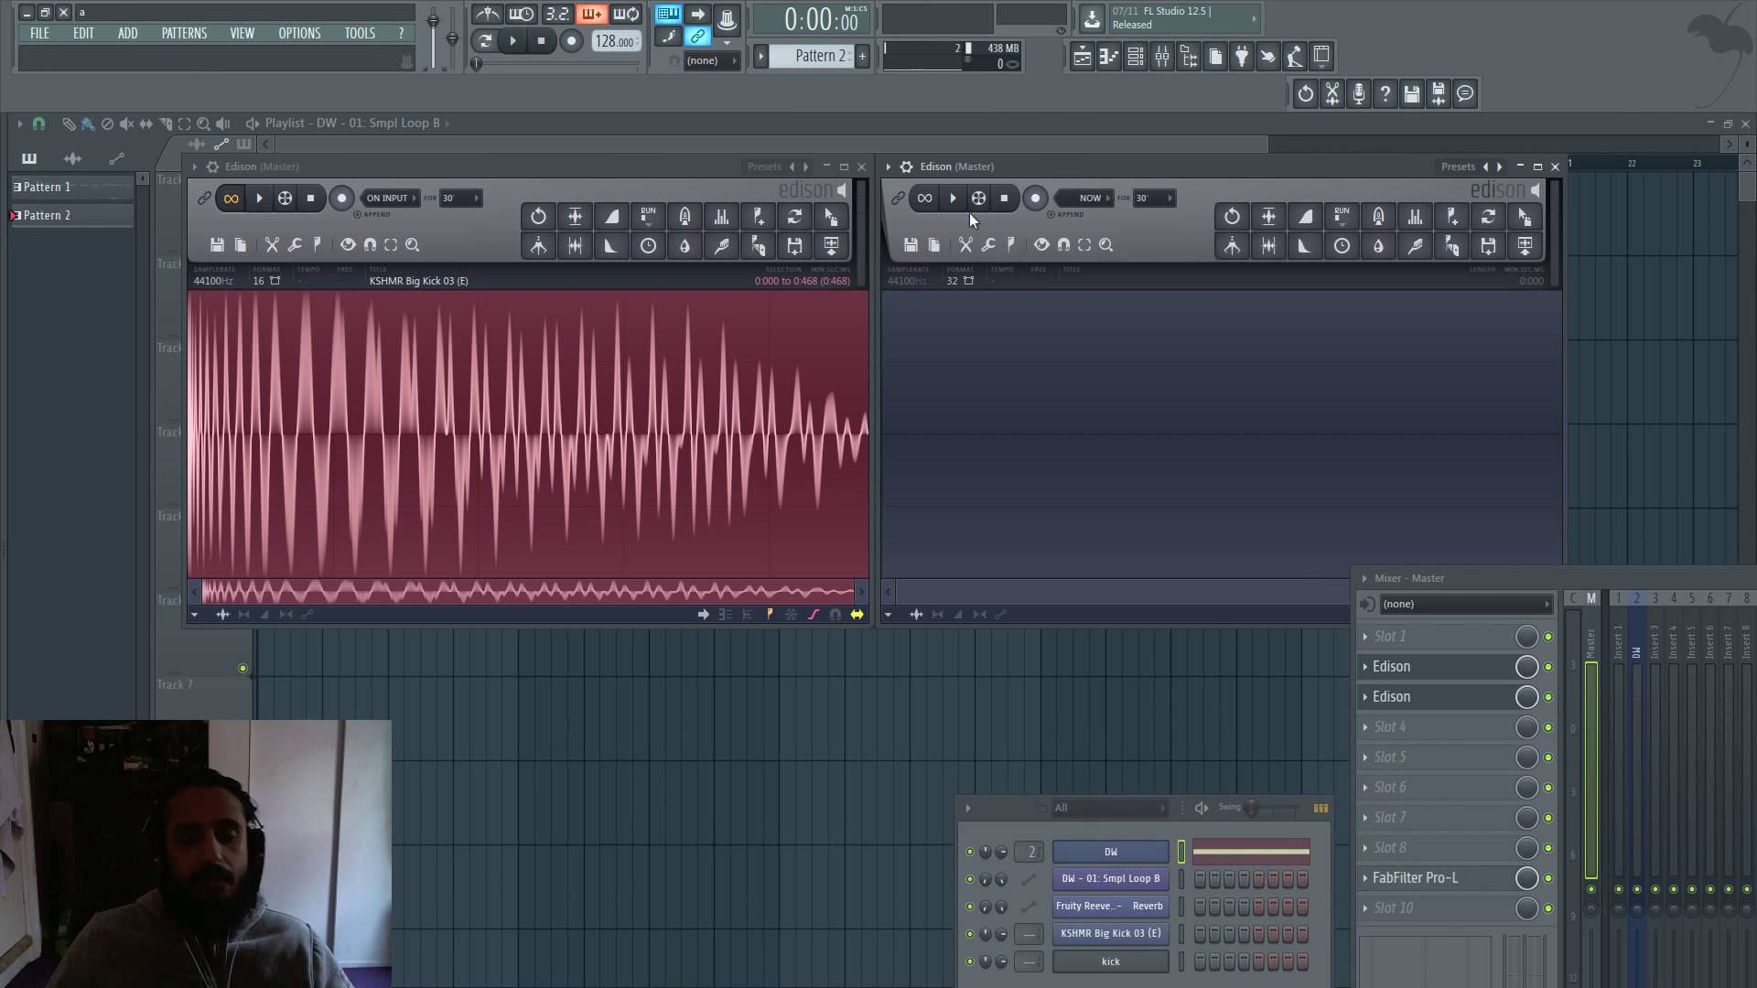
click(1453, 668)
click(1453, 668)
click(1453, 699)
click(1453, 698)
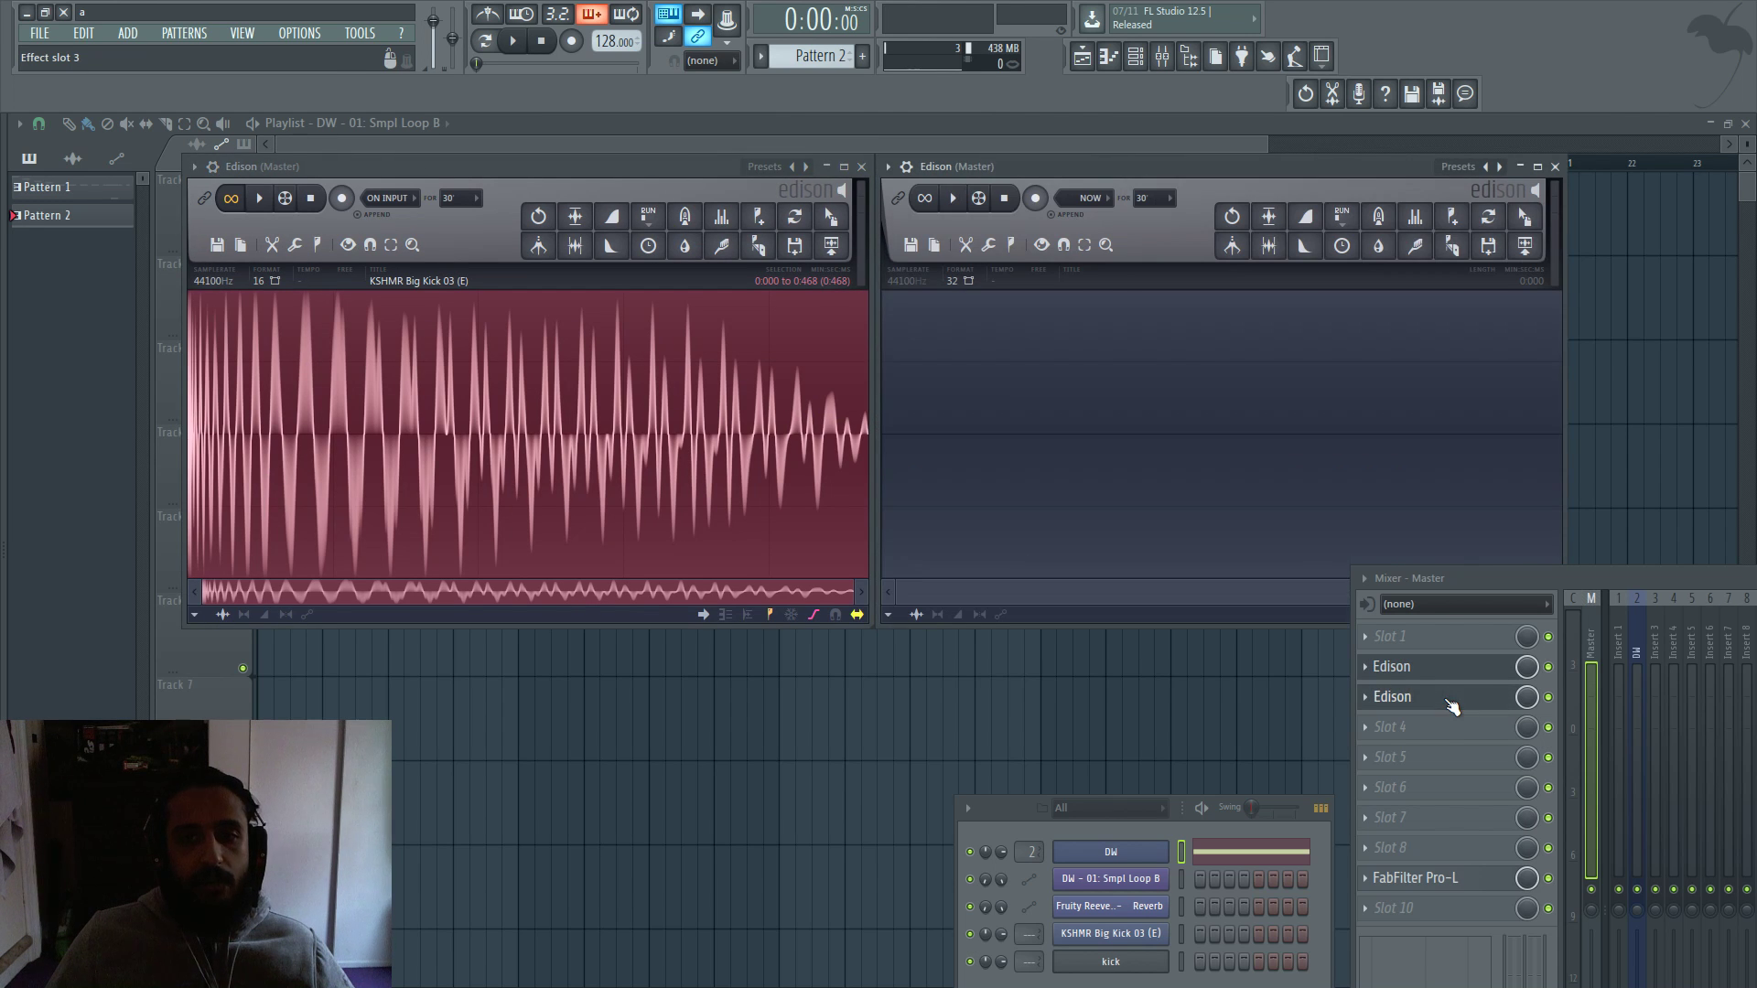
Keep the second Edison's record start on Now and start recording in it.
click(1095, 199)
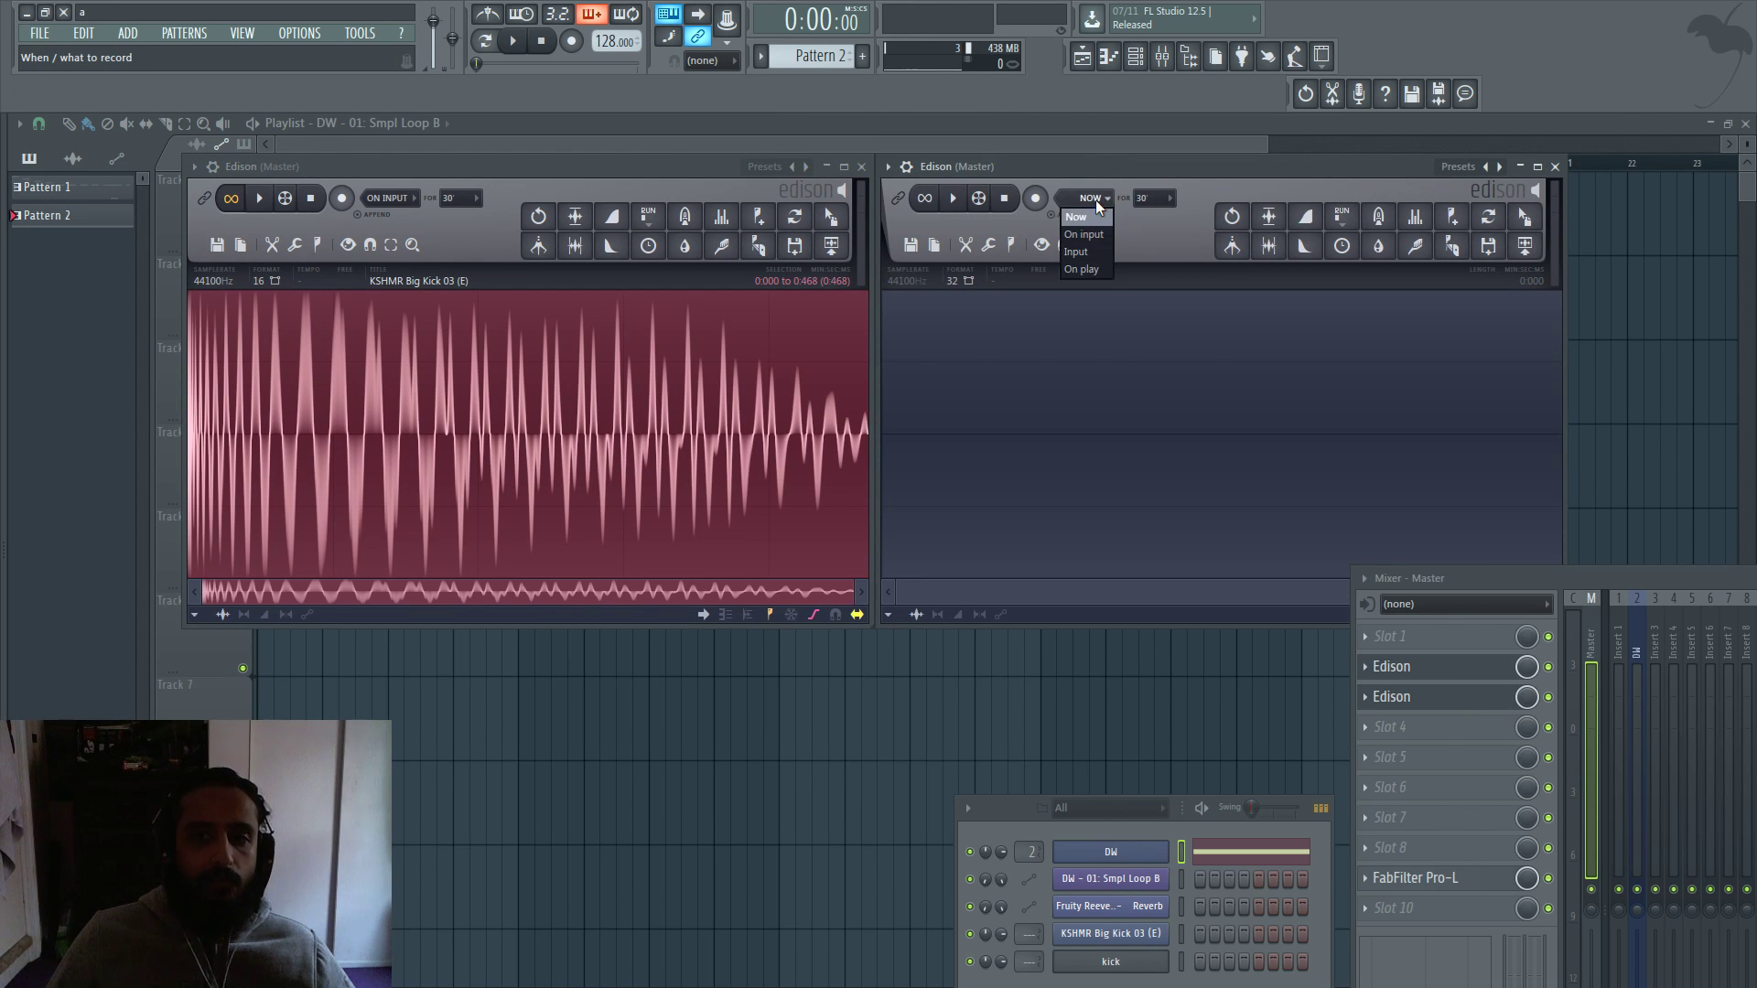
click(1096, 199)
click(1094, 198)
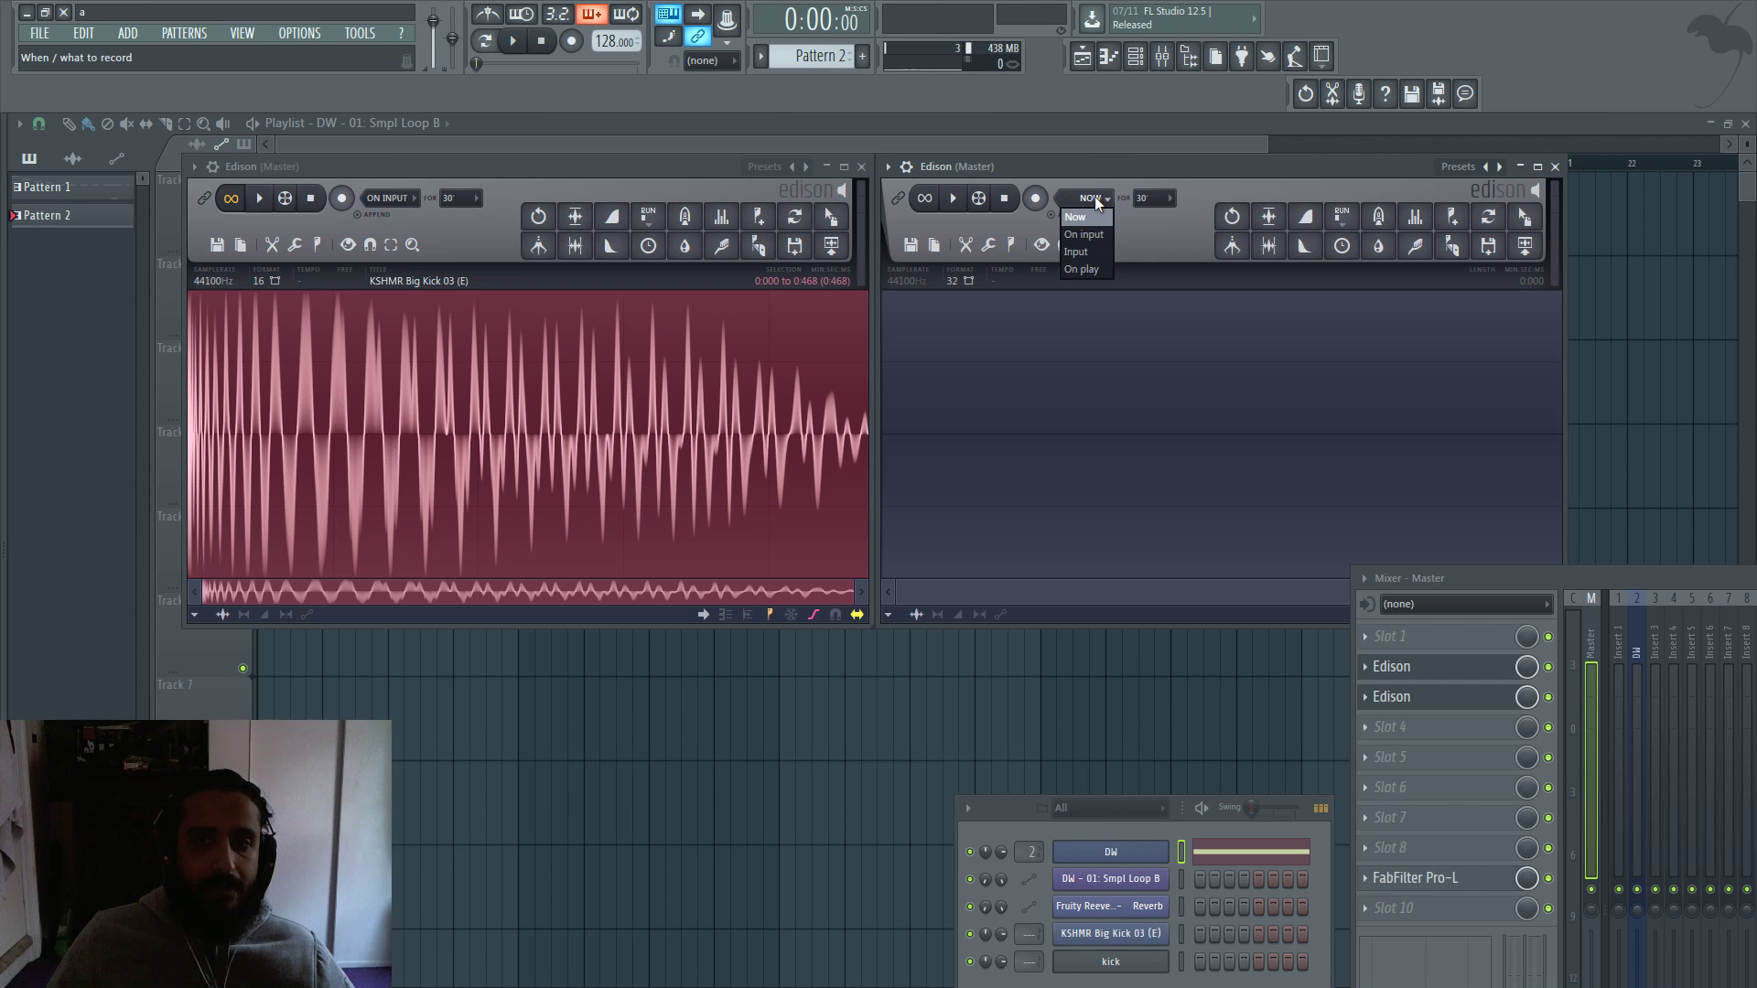
click(1090, 214)
click(1036, 200)
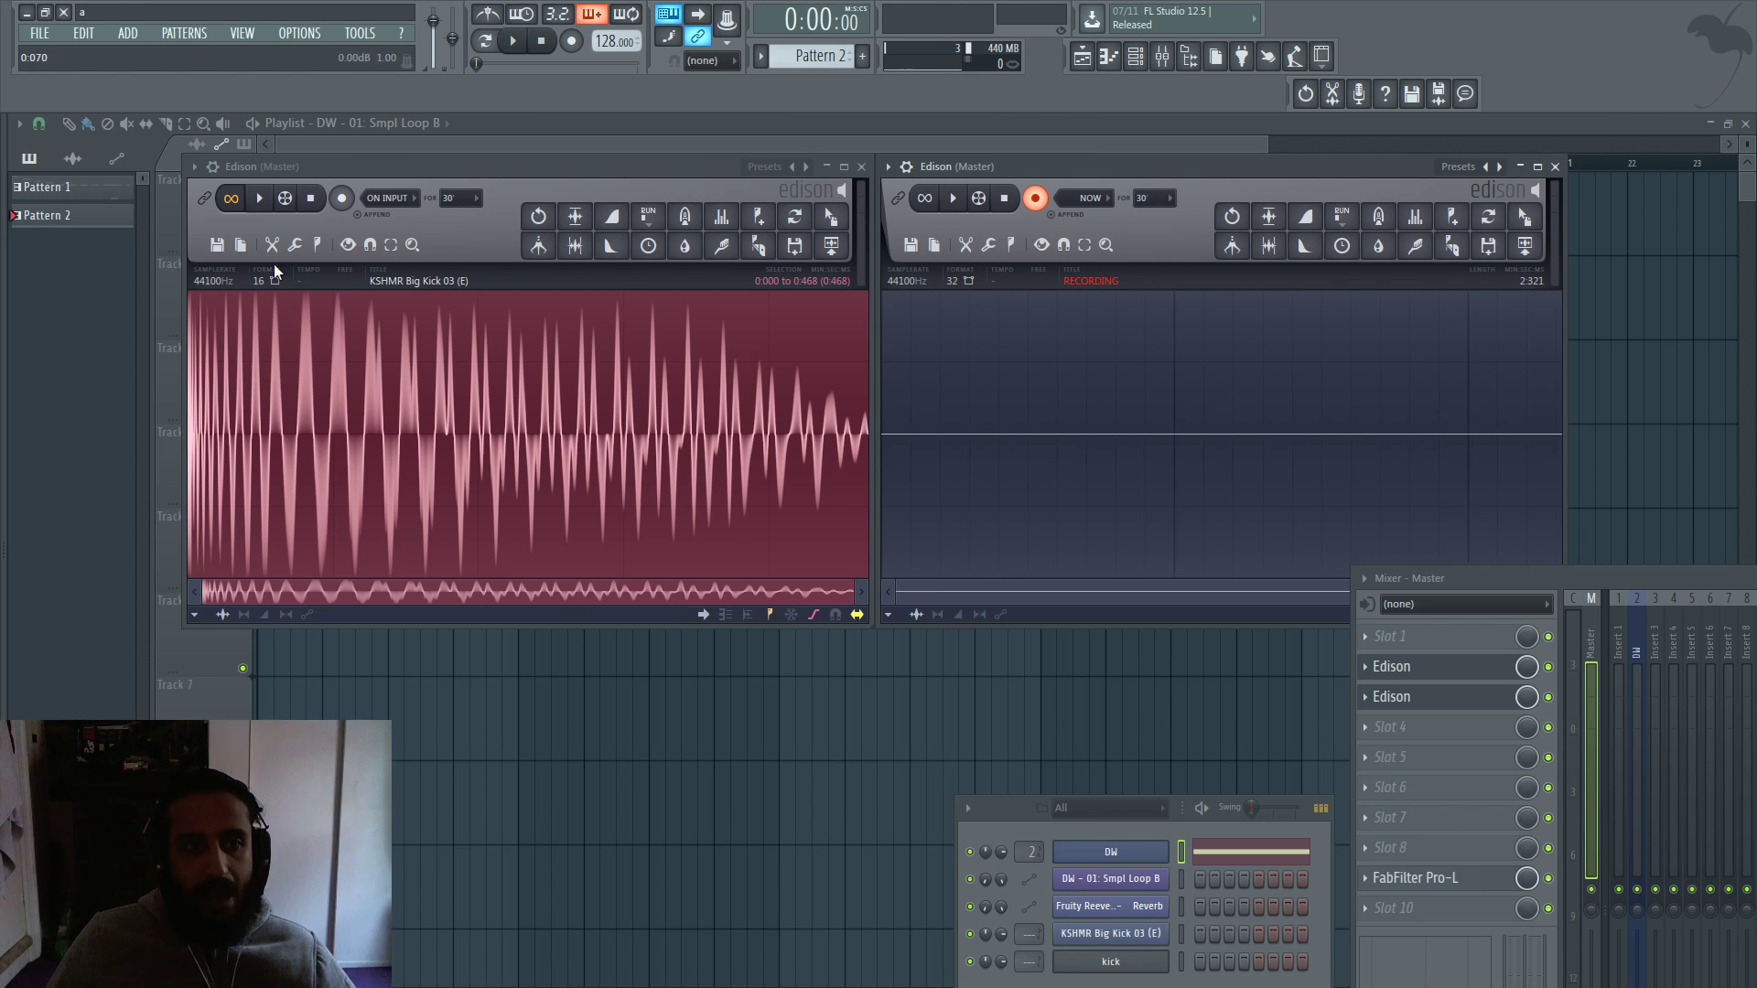
Loop the kick in the first Edison, shorten its selected region, and play it into the recording.
click(231, 200)
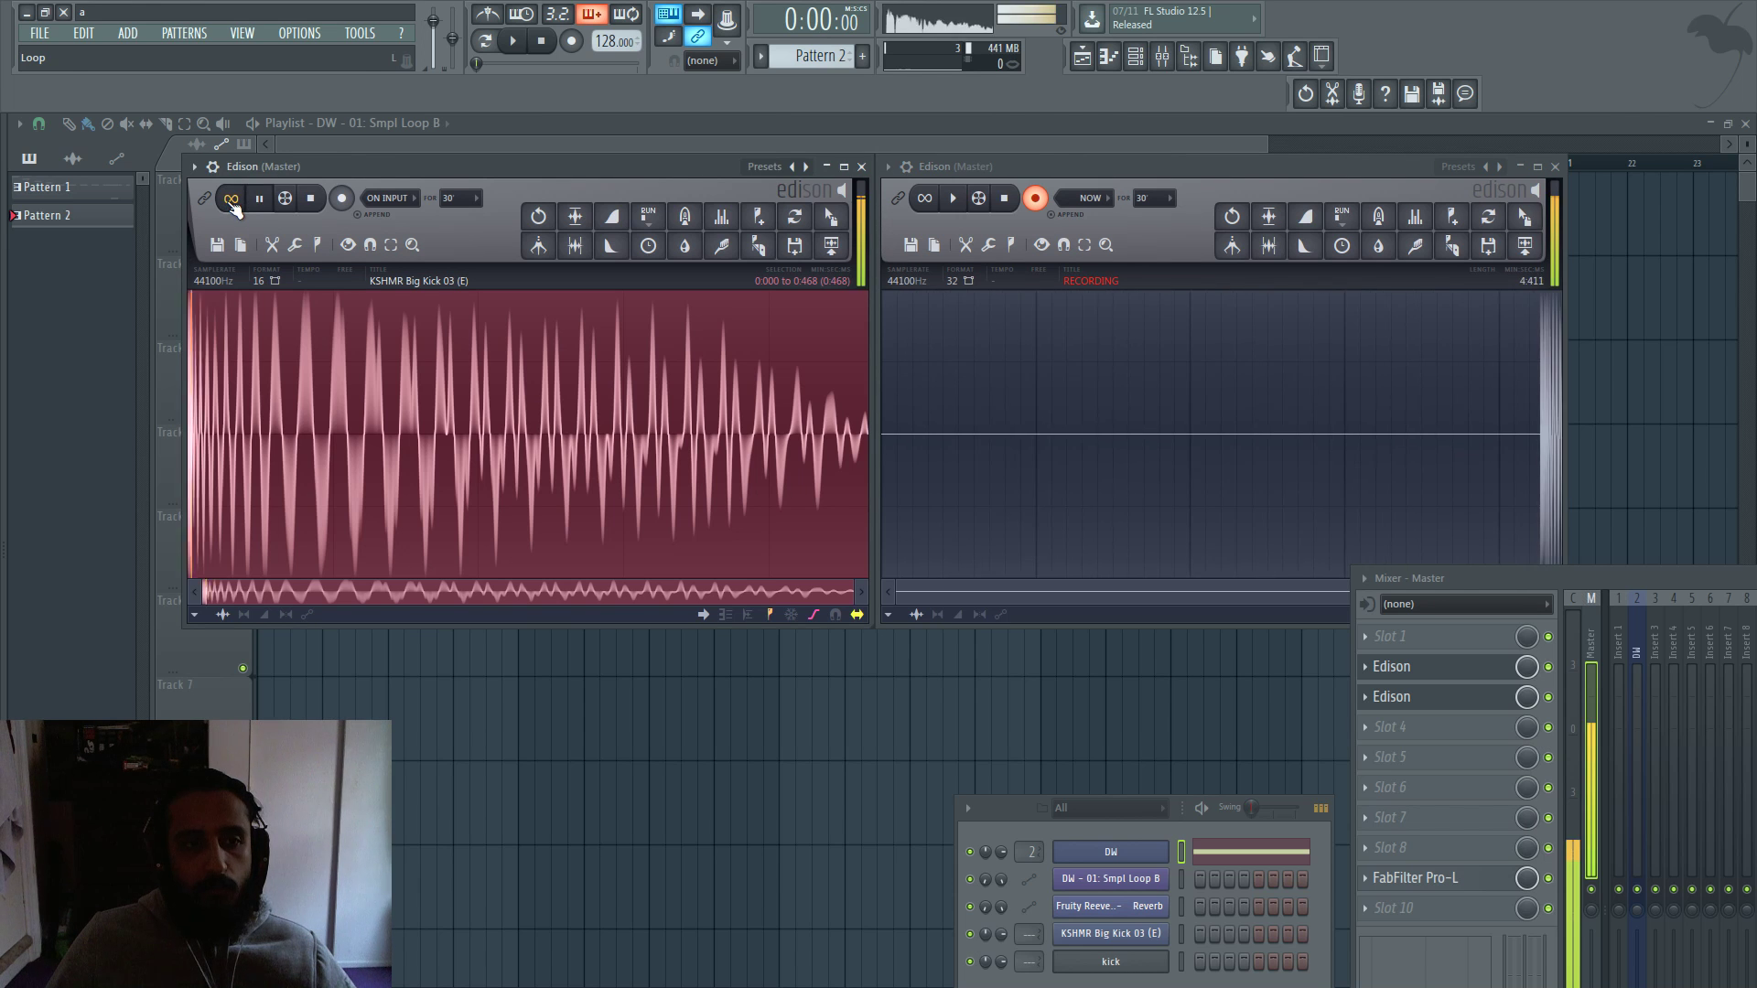
click(311, 198)
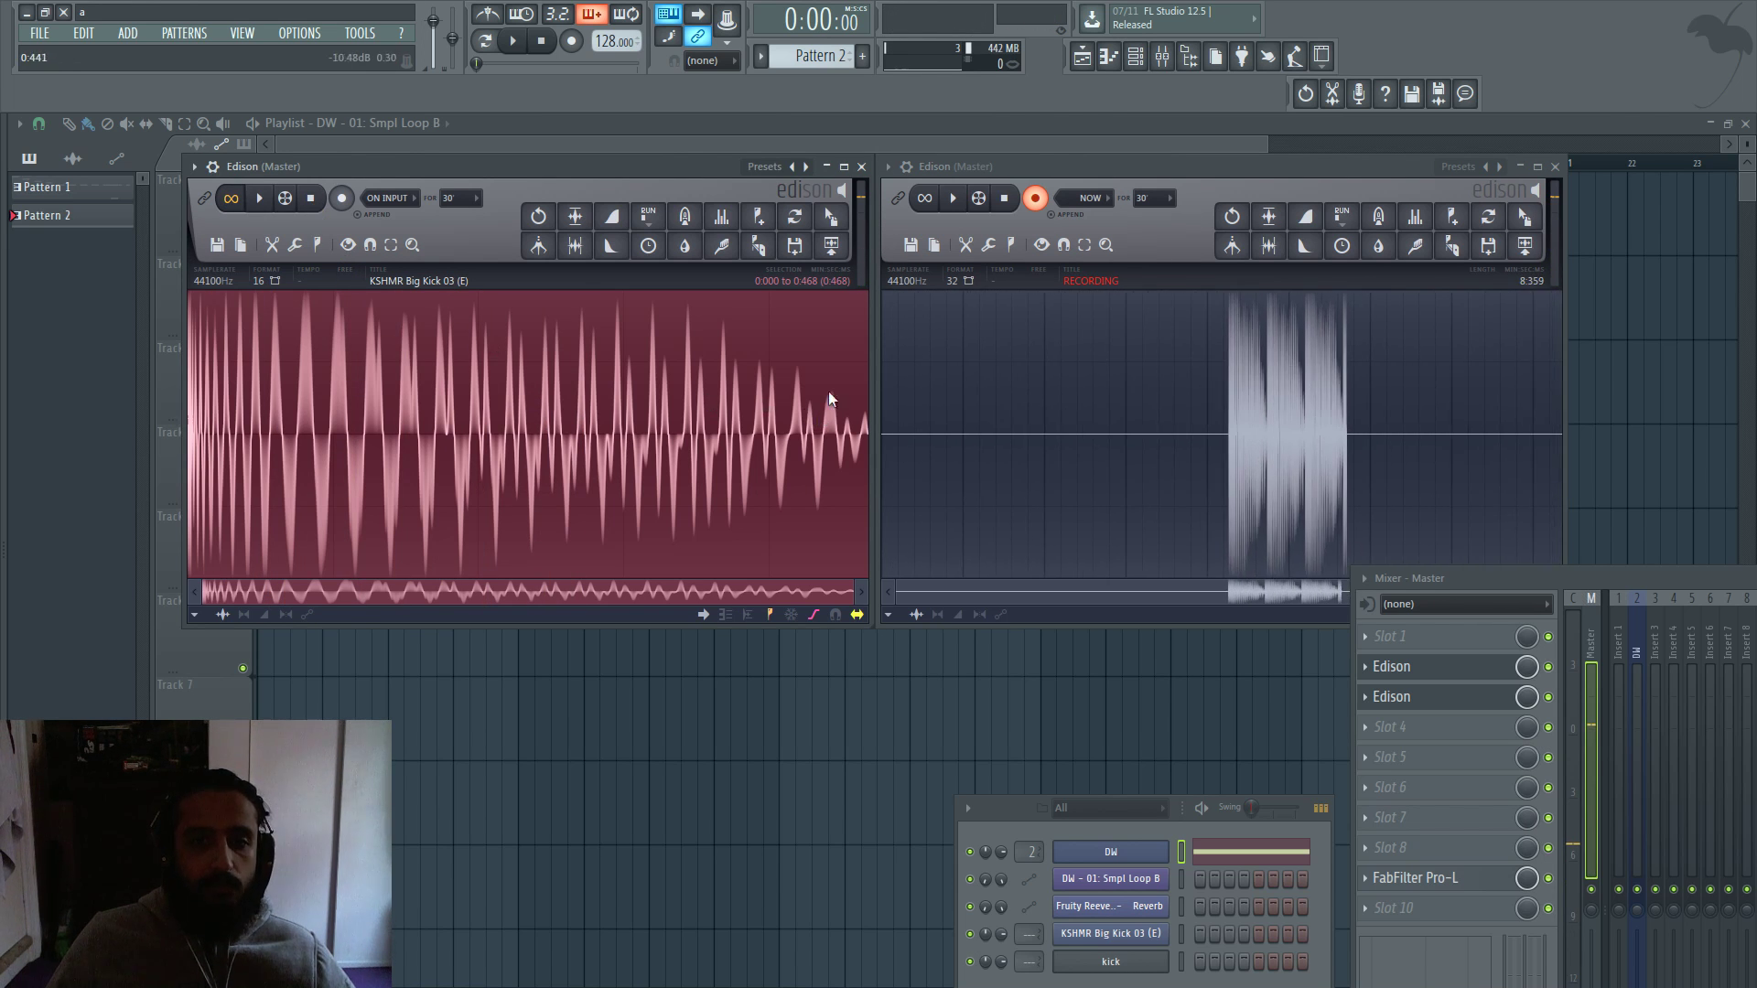
drag(846, 403, 527, 405)
key(space)
Drag the kick Edison's selection end left, shrinking the loop to 0.000–0.010.
drag(480, 400, 209, 427)
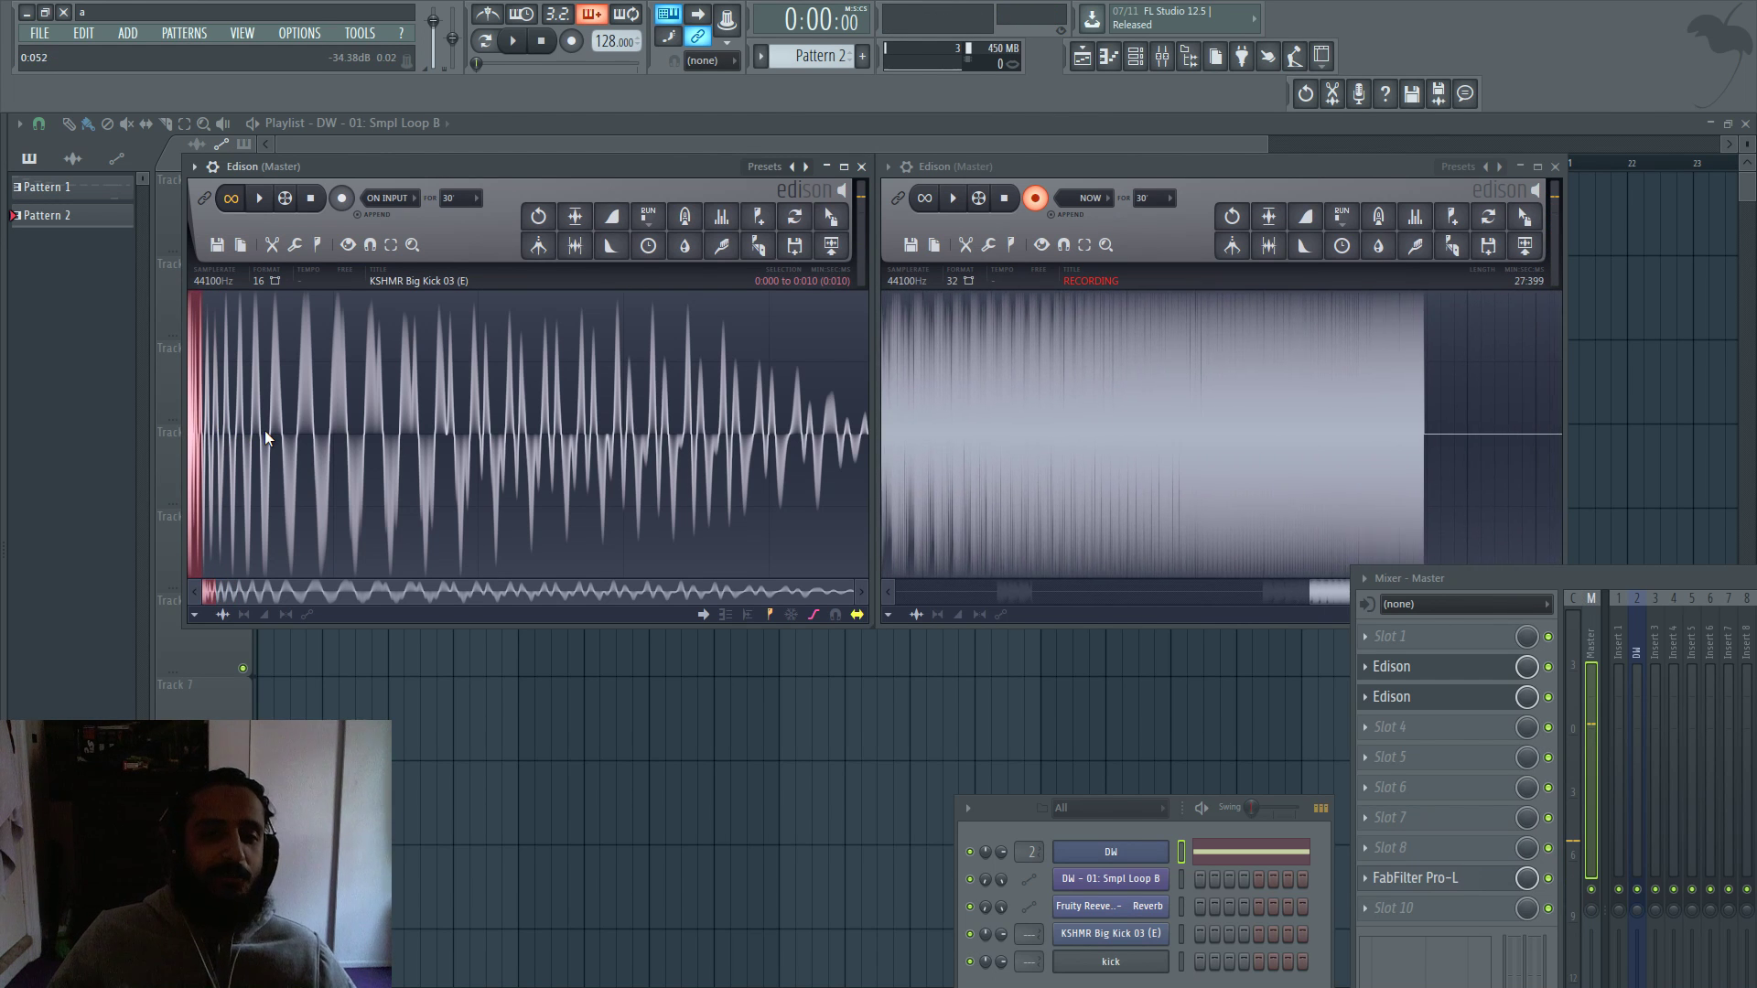